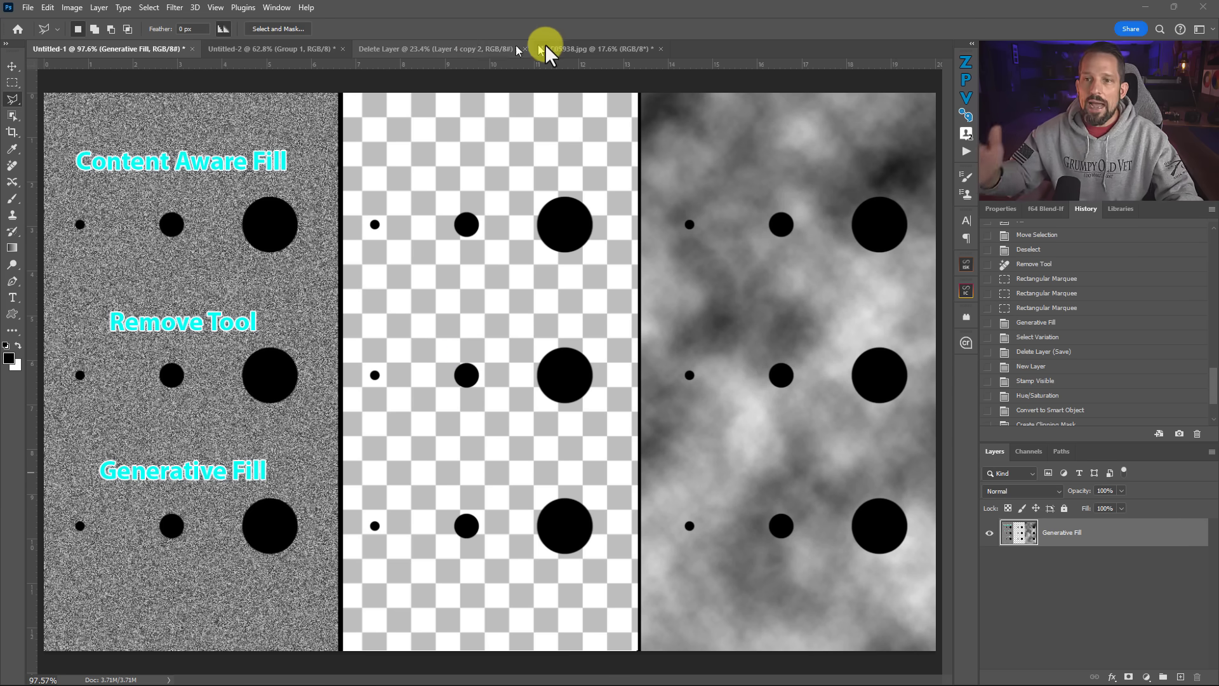
Switch to the DSC05938.jpg stream photo and check its pixel dimensions in the Image Size settings.
click(570, 49)
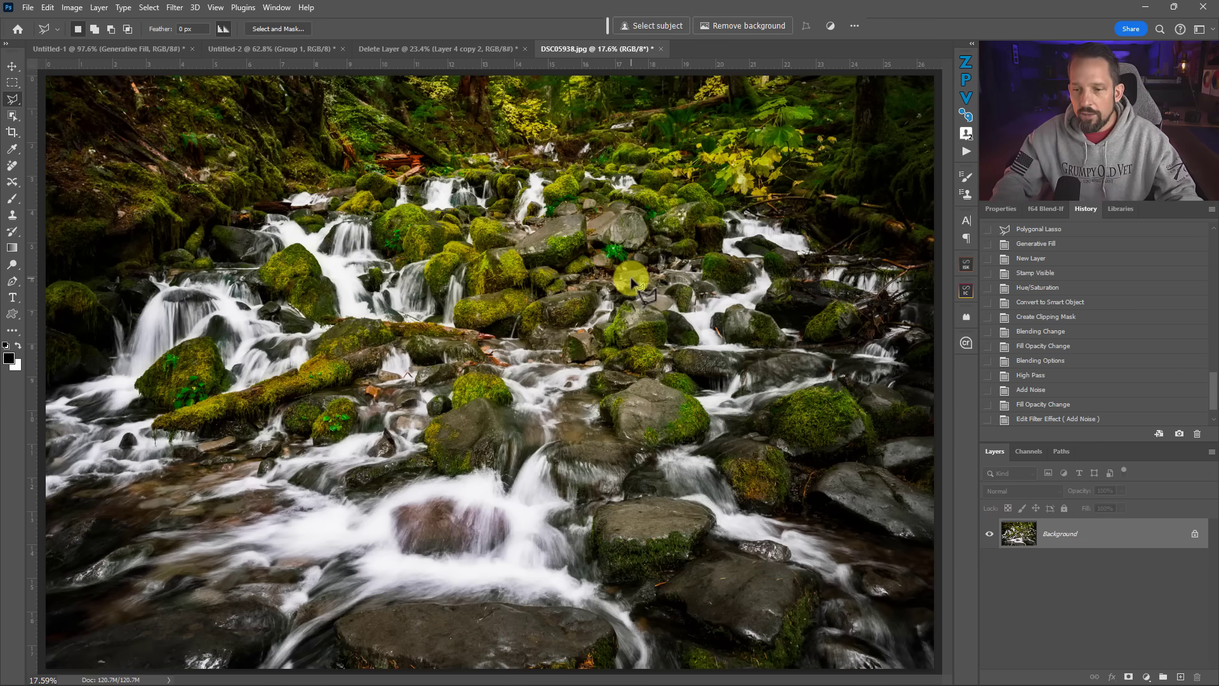
key(ctrl+Tab)
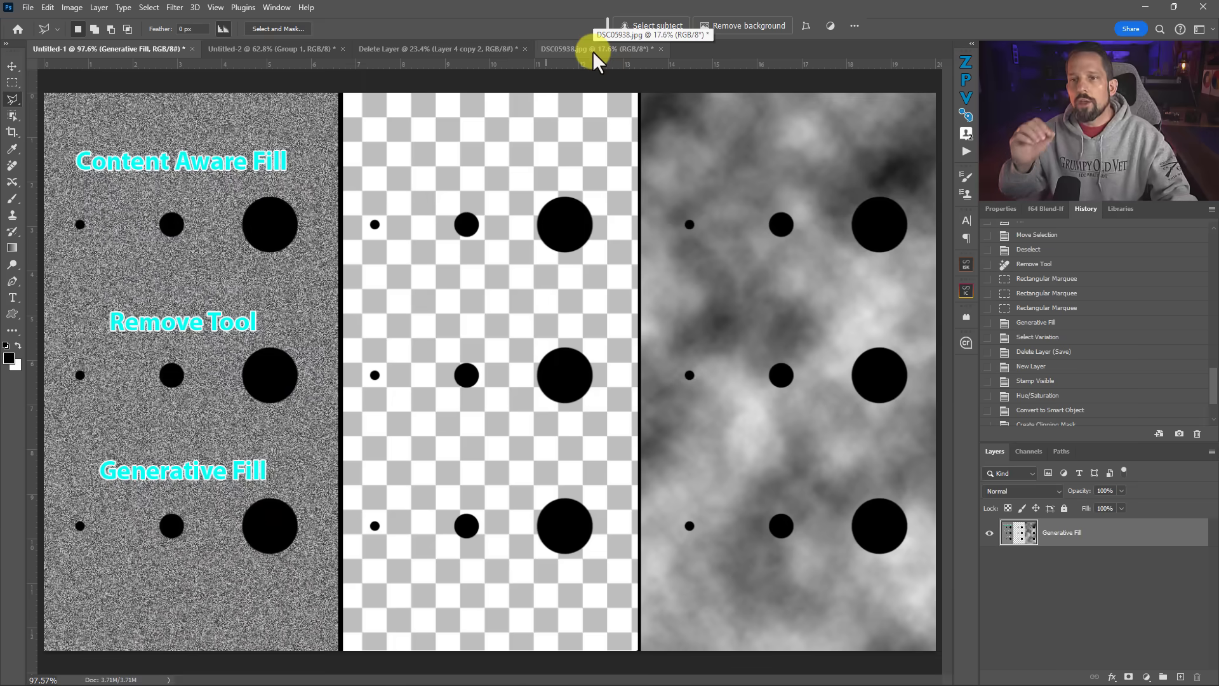
click(593, 50)
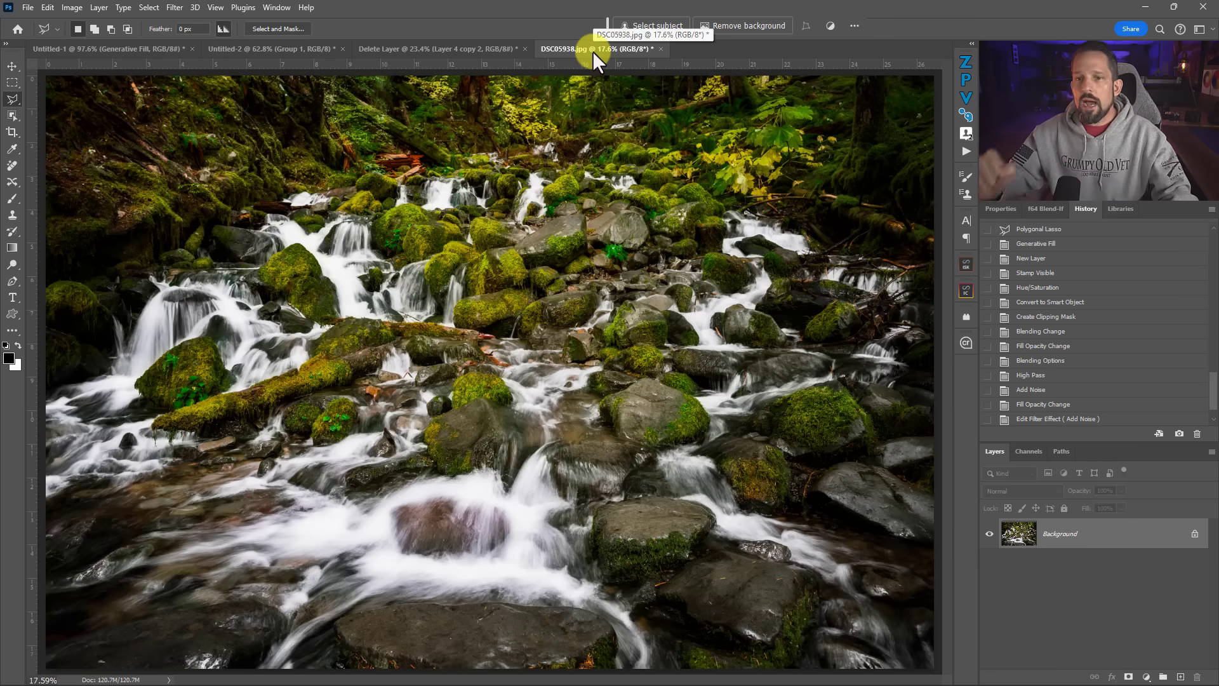
click(75, 8)
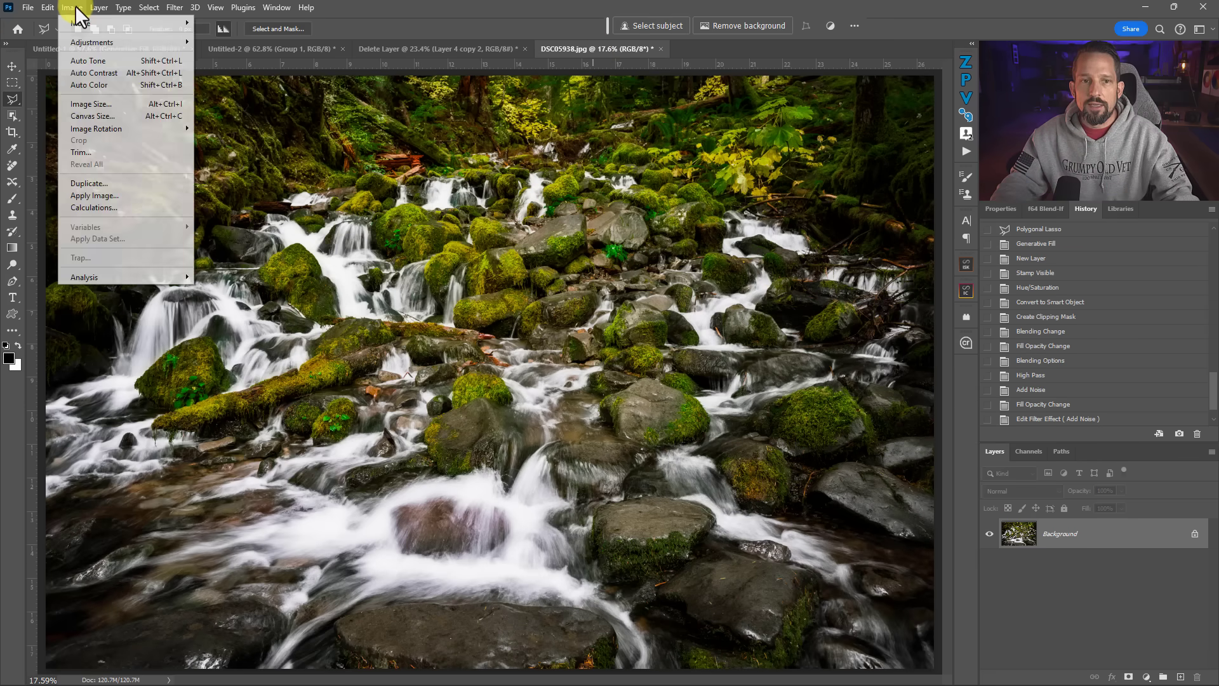
click(90, 104)
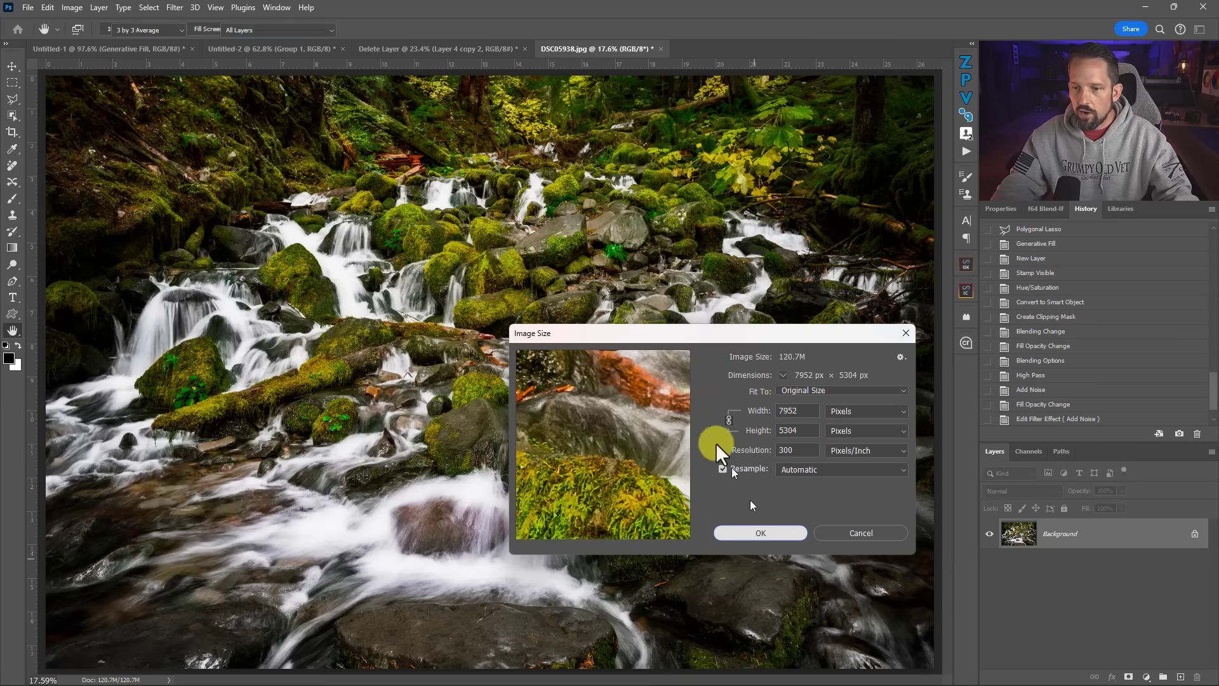
click(759, 532)
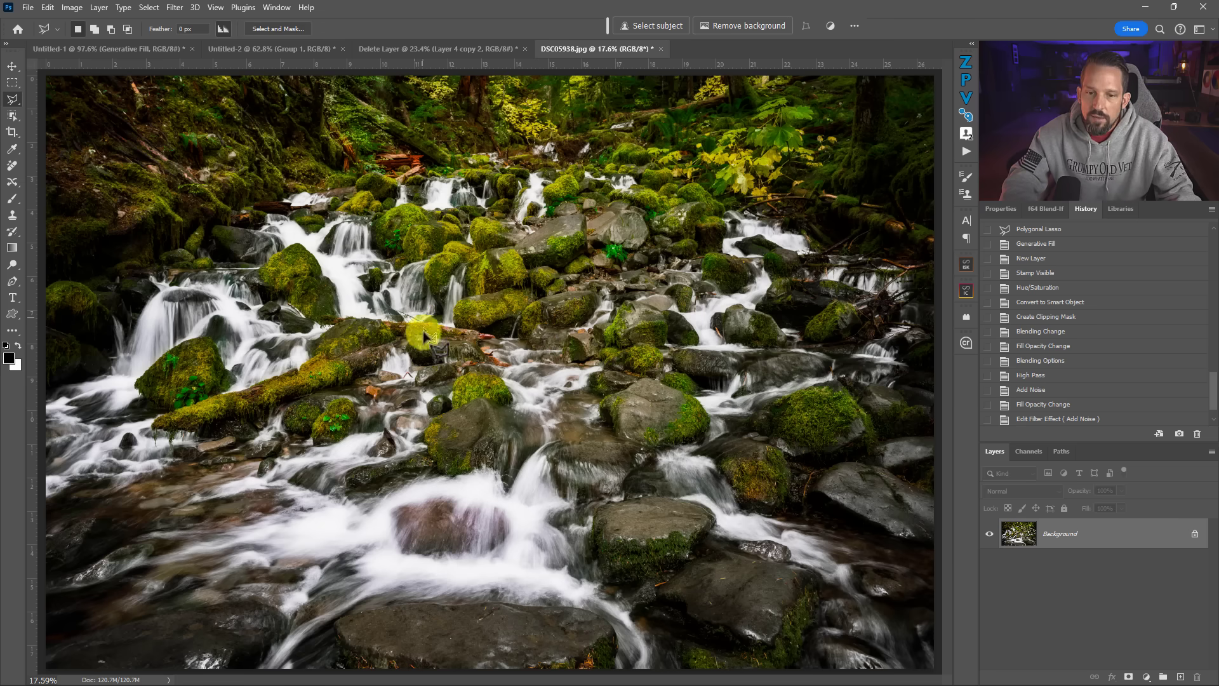
Select the bare twigs above the mossy log with a rectangular marquee and replace them using Generative Fill without a prompt.
scroll(399, 303, up, 6)
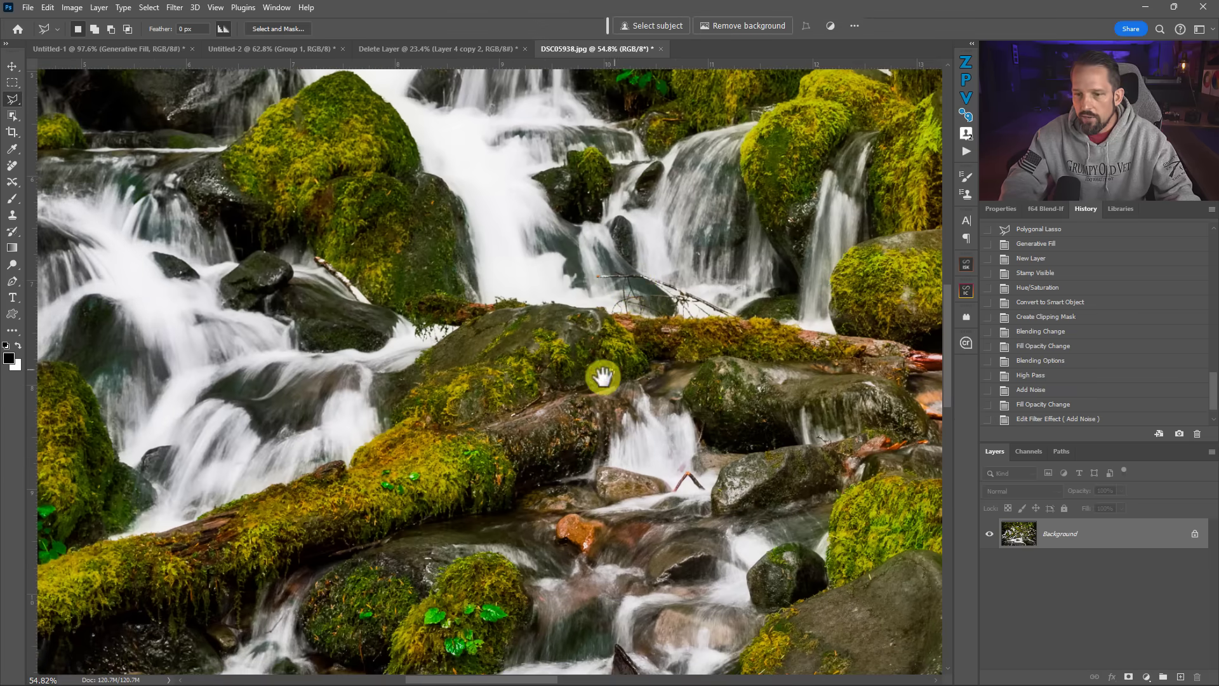
drag(617, 369, 719, 257)
scroll(719, 257, down, 2)
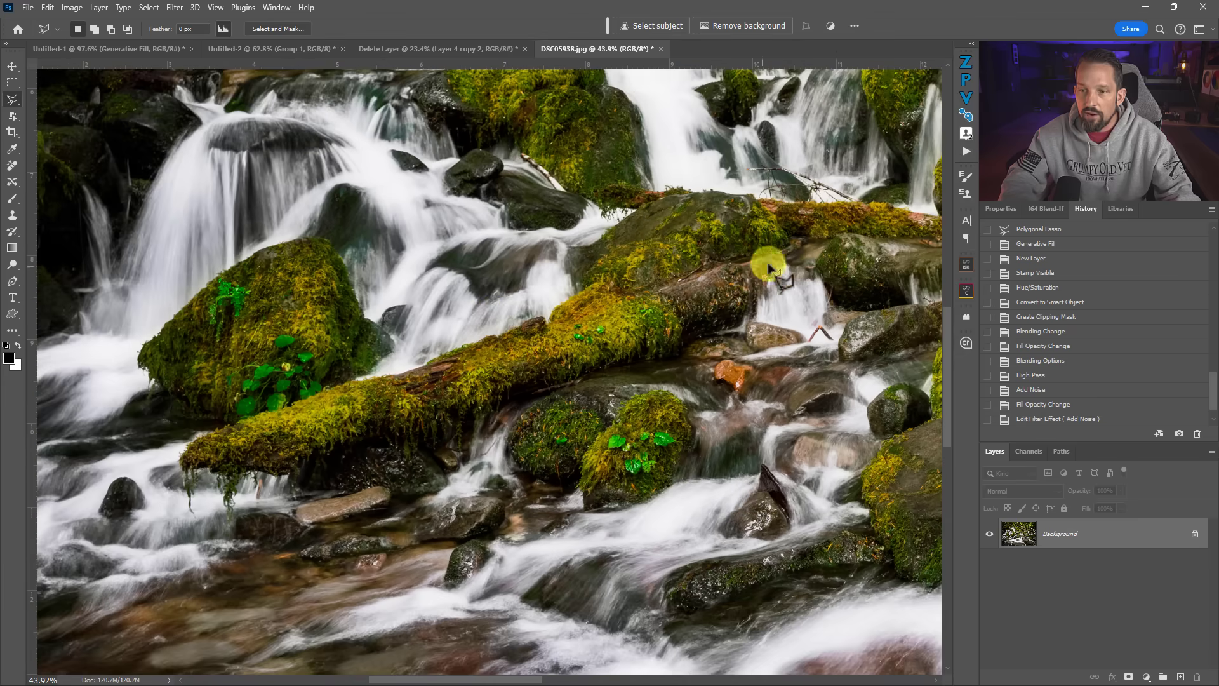
scroll(702, 321, up, 1)
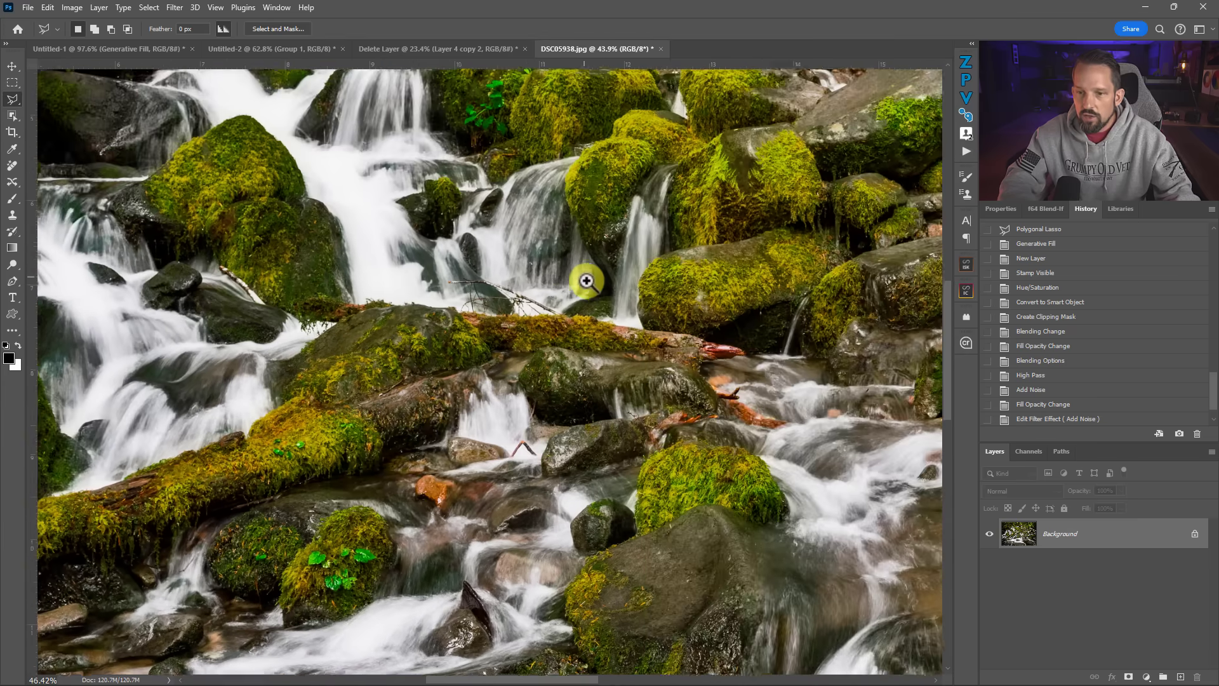
scroll(580, 273, up, 1)
click(12, 83)
drag(370, 255, 577, 353)
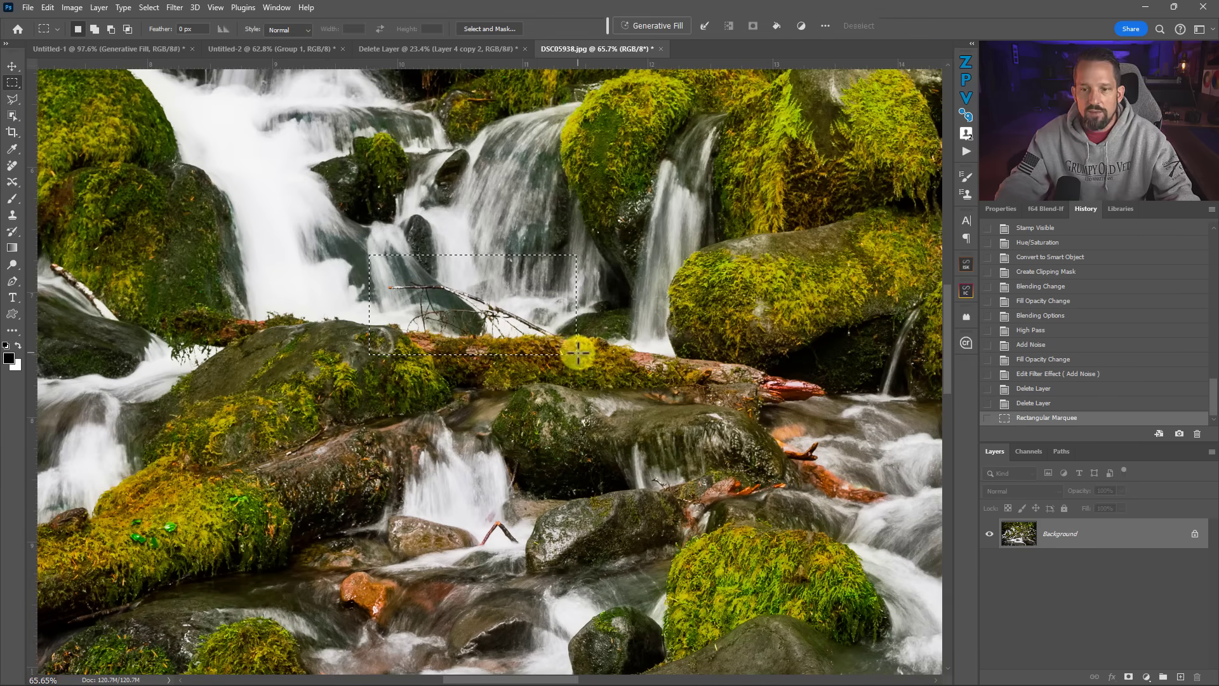
click(658, 27)
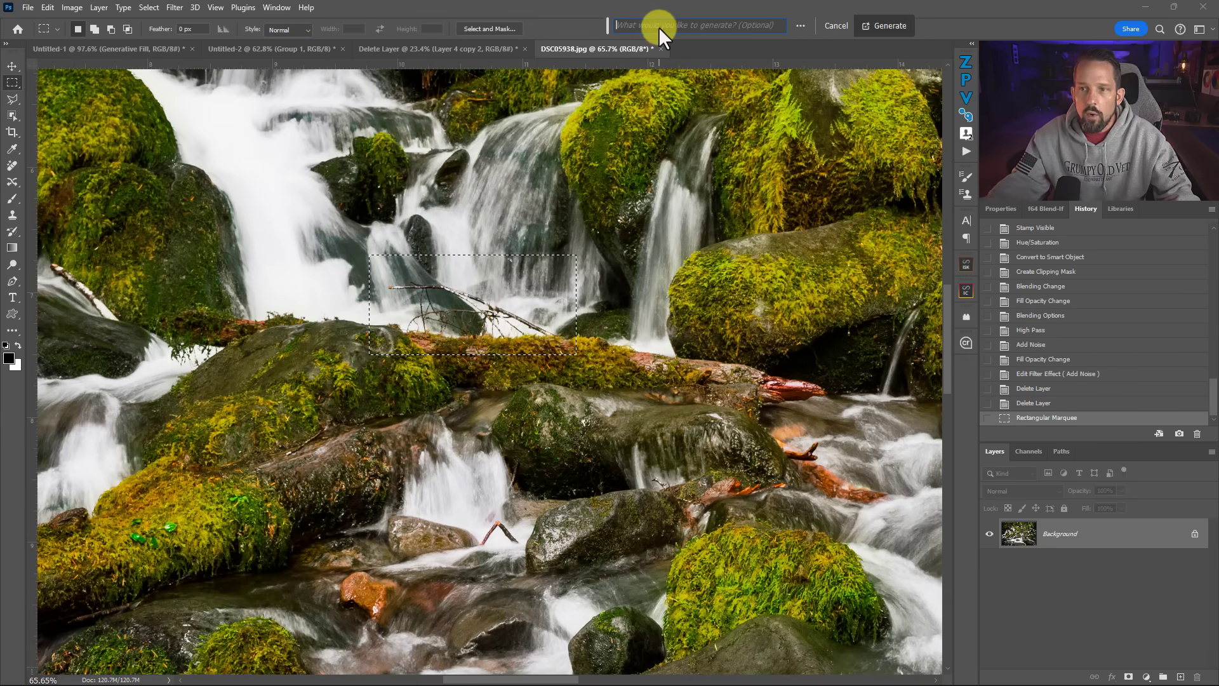
click(899, 25)
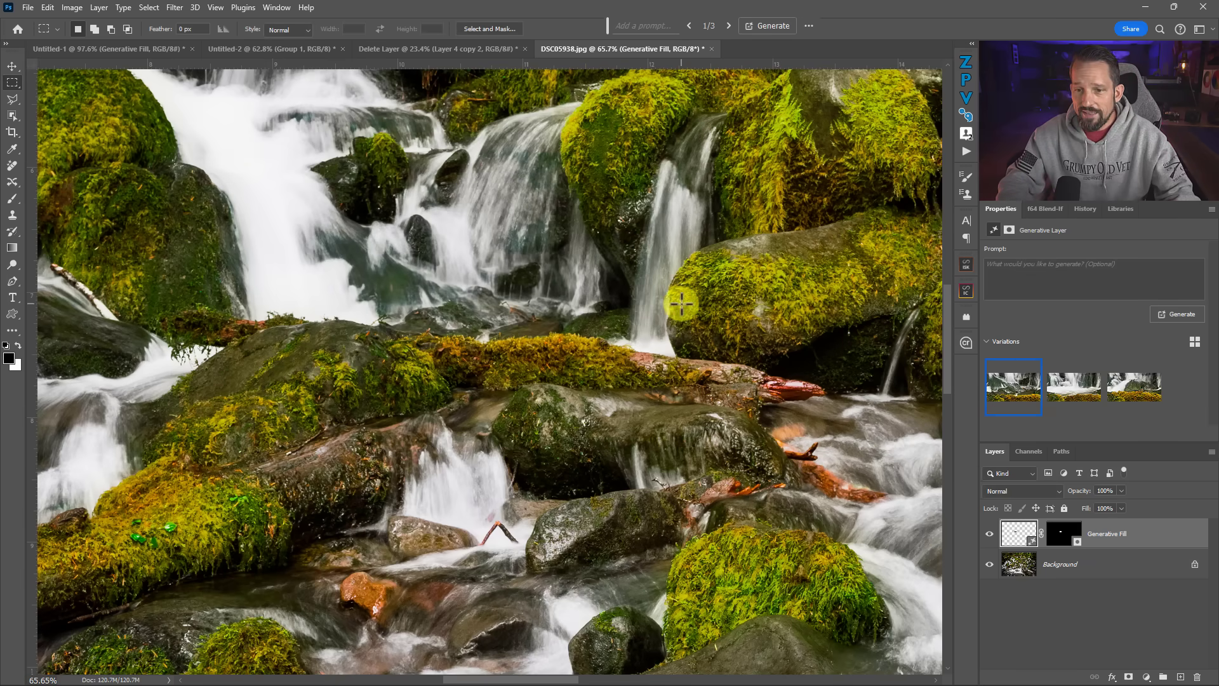
Compare the generated variations of the twig removal and keep the third one.
click(1074, 387)
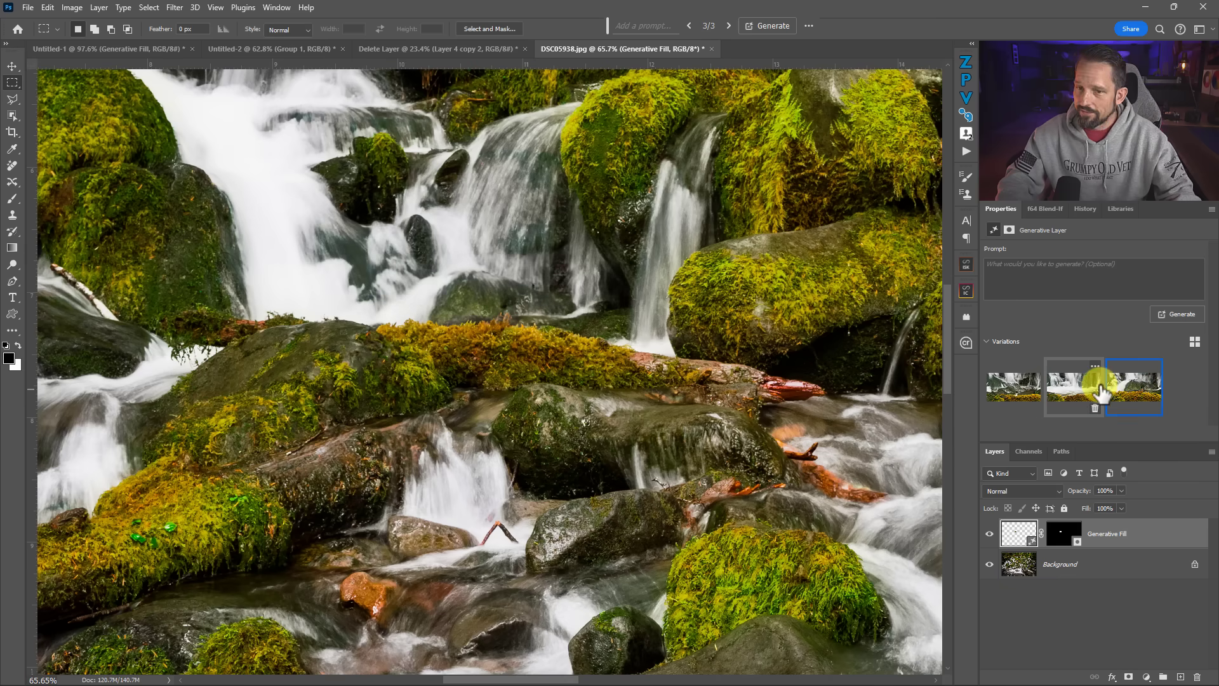
click(1017, 384)
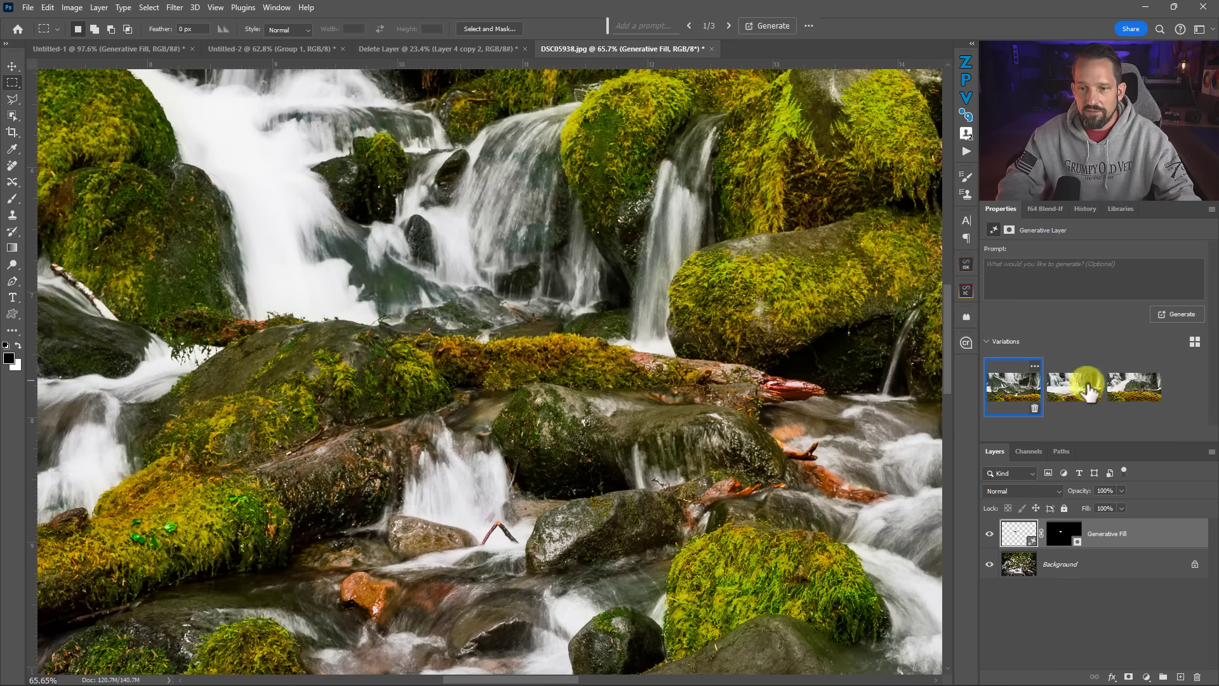
click(1132, 388)
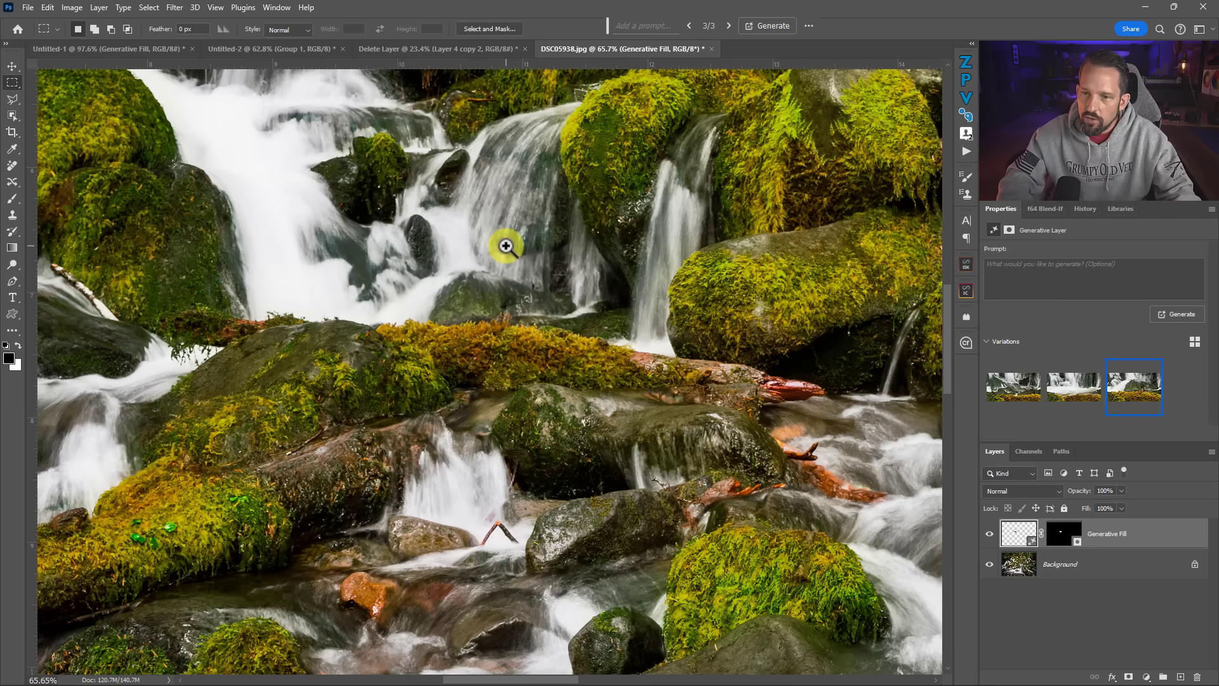
Examine the twig fill's detail up close, comparing it with the original by toggling the Generative Fill layer's visibility.
drag(555, 269, 552, 343)
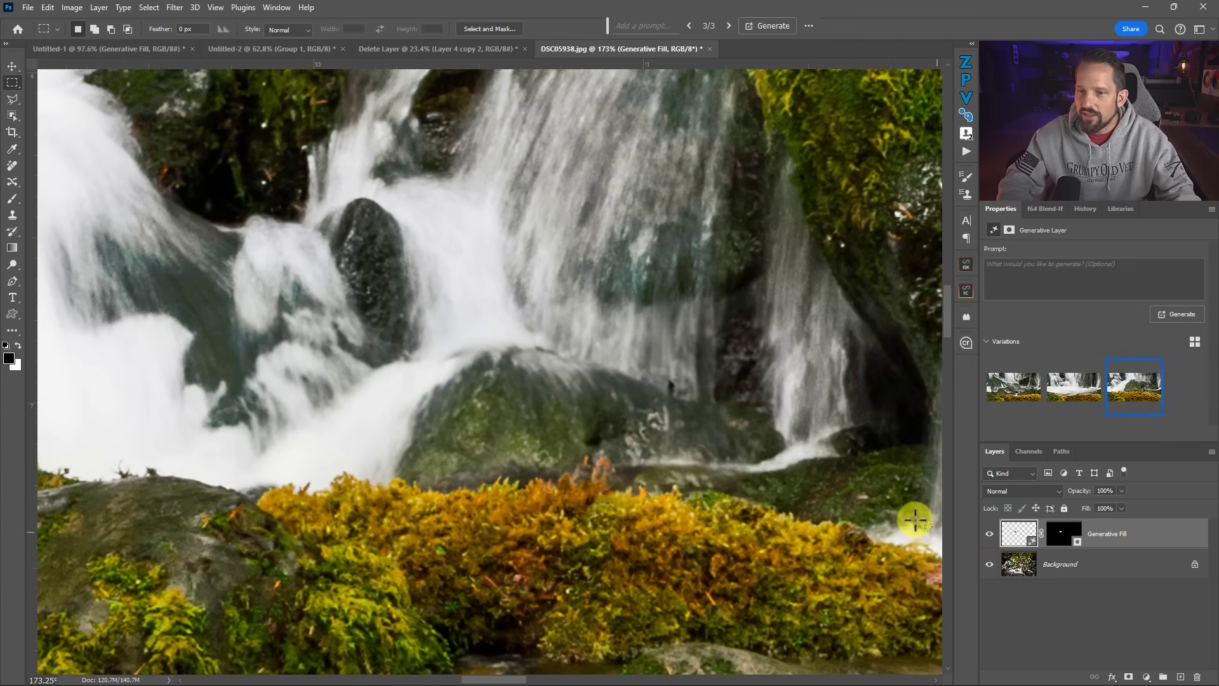
click(987, 535)
click(987, 535)
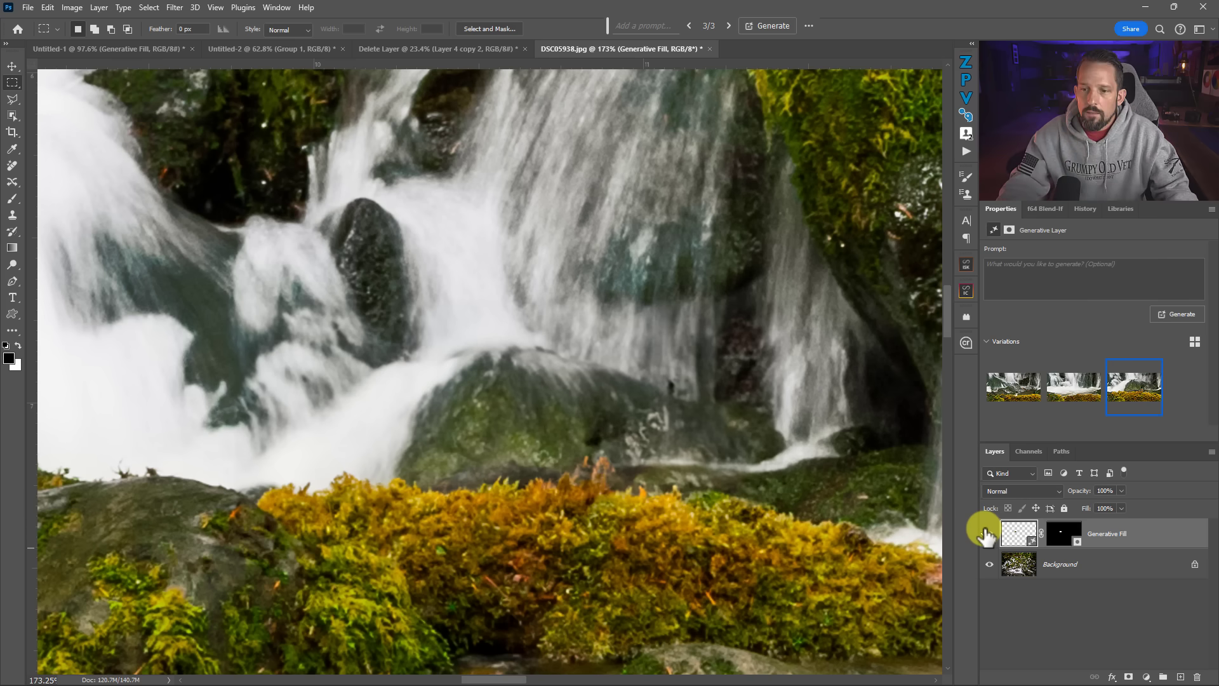
click(988, 533)
click(988, 534)
click(988, 533)
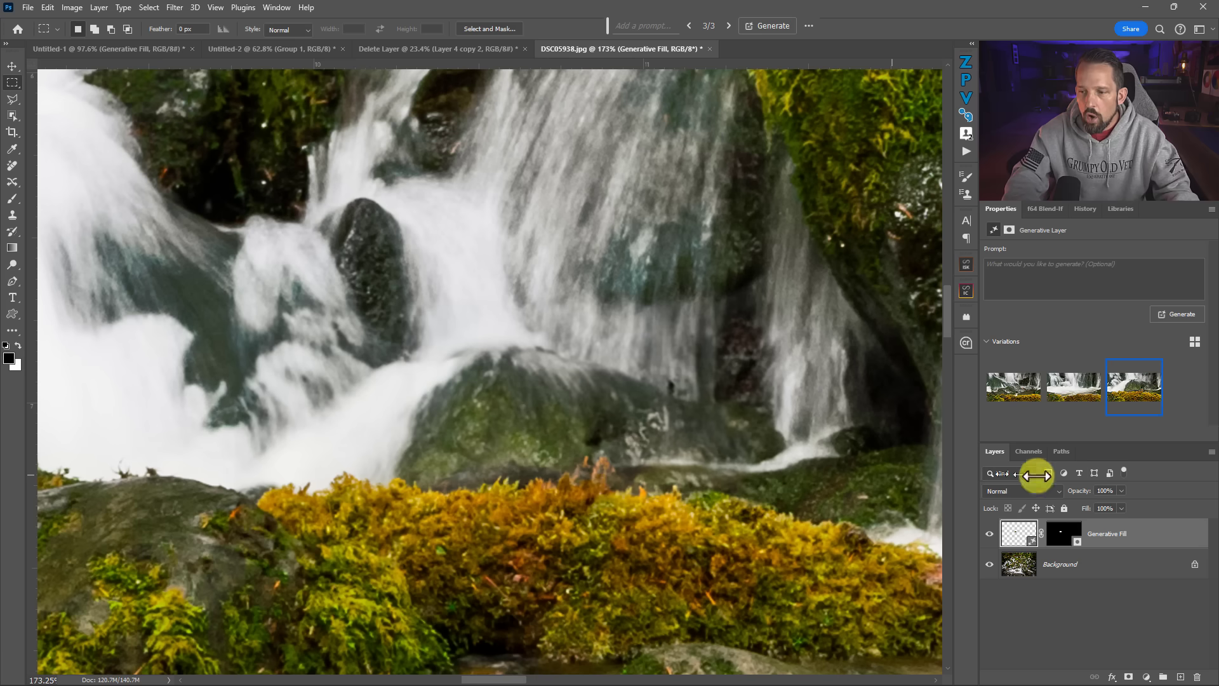
click(987, 535)
click(987, 533)
click(988, 533)
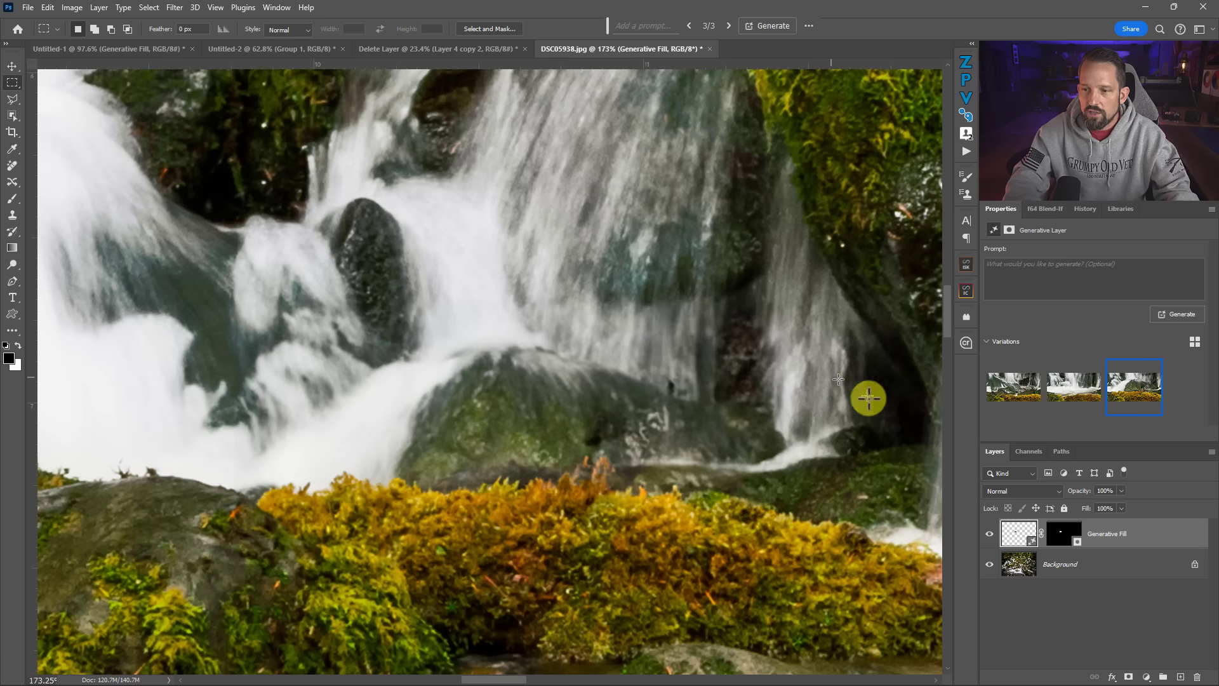
drag(832, 375, 633, 429)
ctrl+click(575, 384)
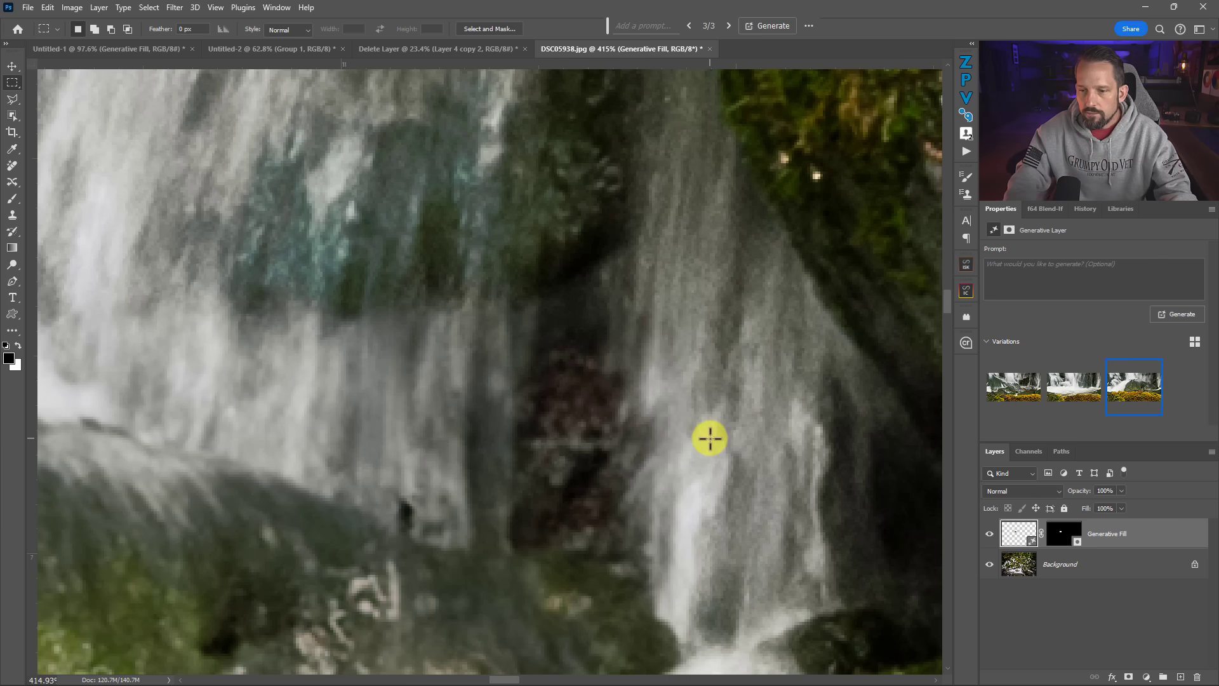
drag(584, 457, 920, 95)
right_click(678, 283)
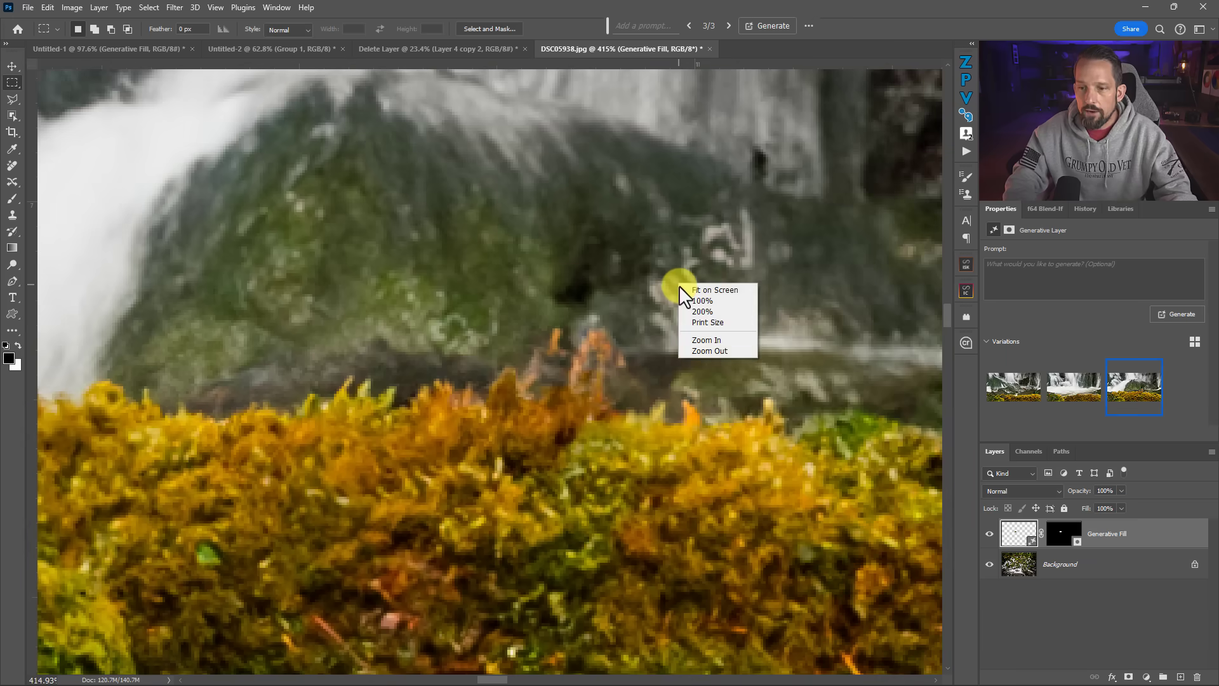
click(702, 289)
Outline the long mossy log with the Polygonal Lasso and replace it using Generative Fill without a prompt.
click(242, 388)
drag(242, 388, 384, 297)
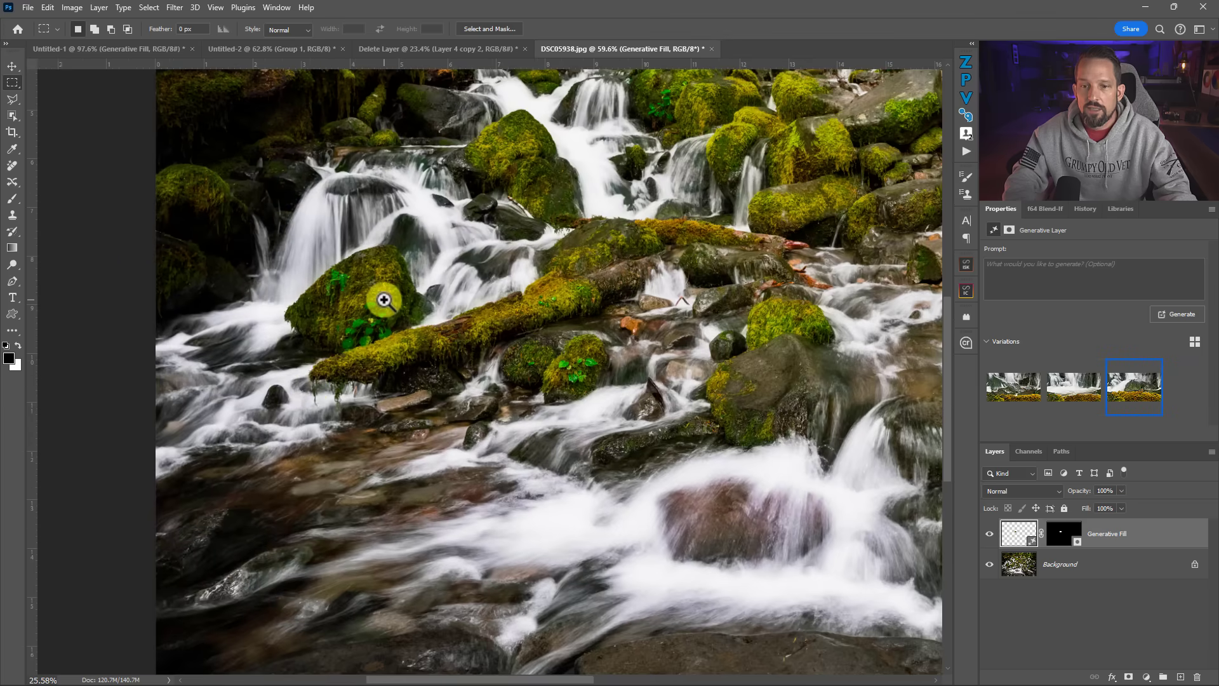
click(12, 99)
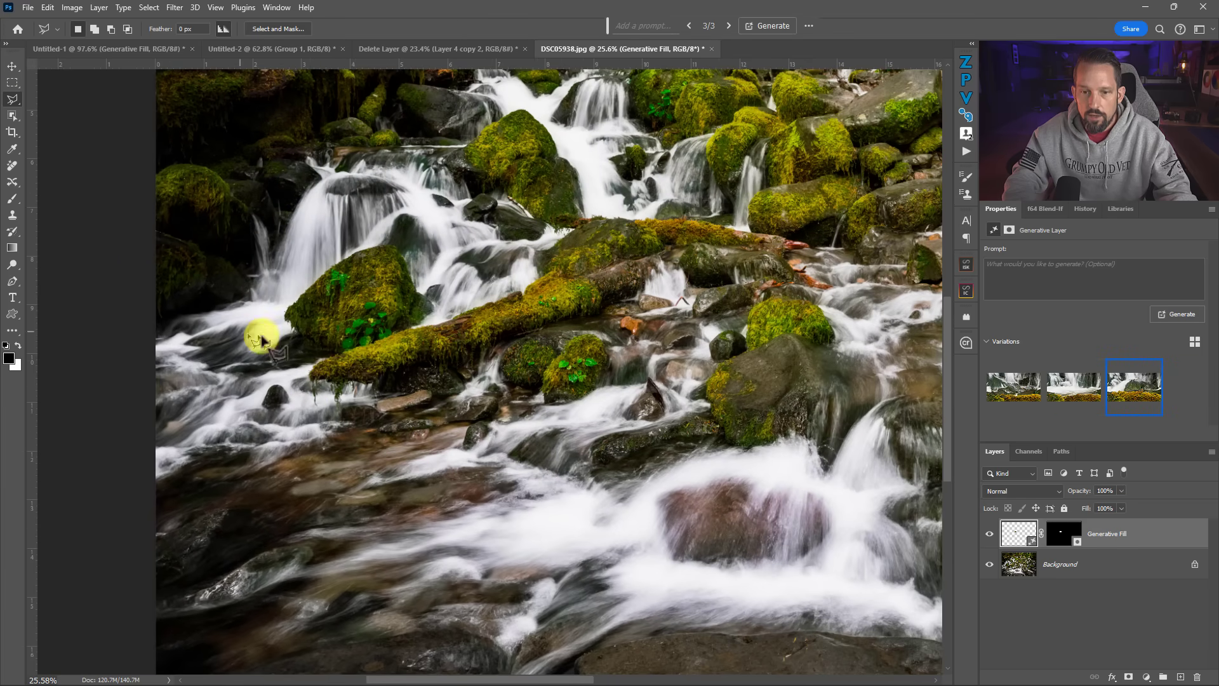
click(301, 353)
click(667, 237)
click(718, 261)
click(381, 413)
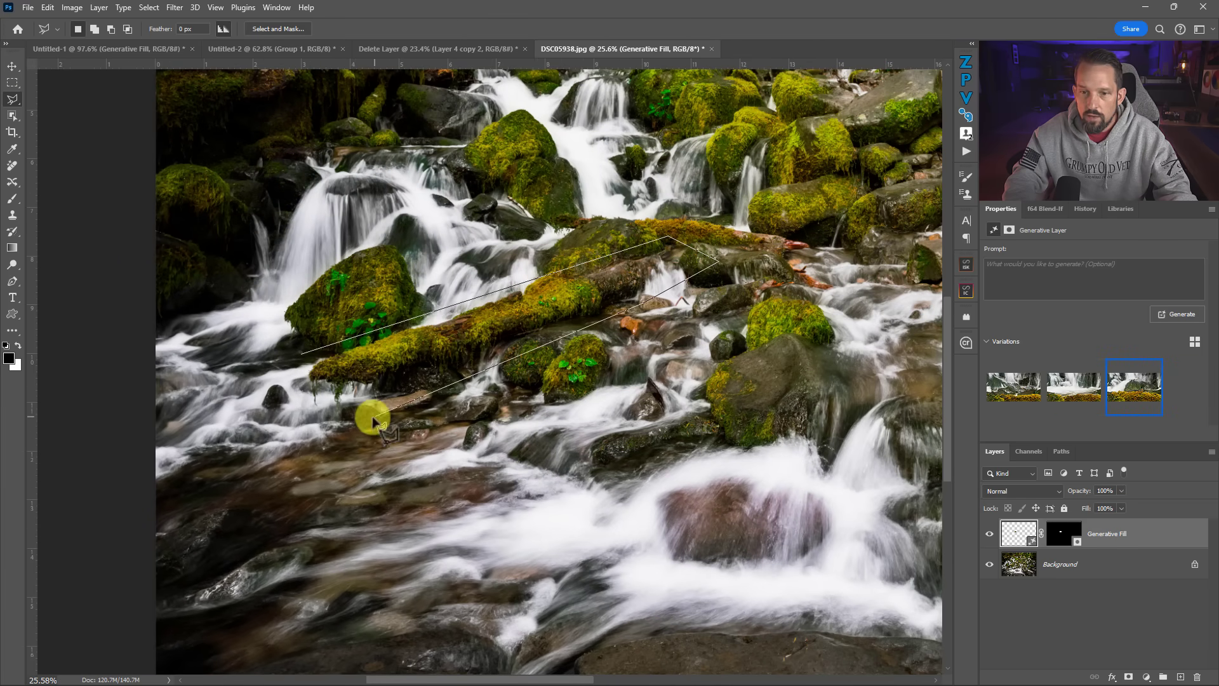
click(297, 359)
drag(359, 370, 349, 376)
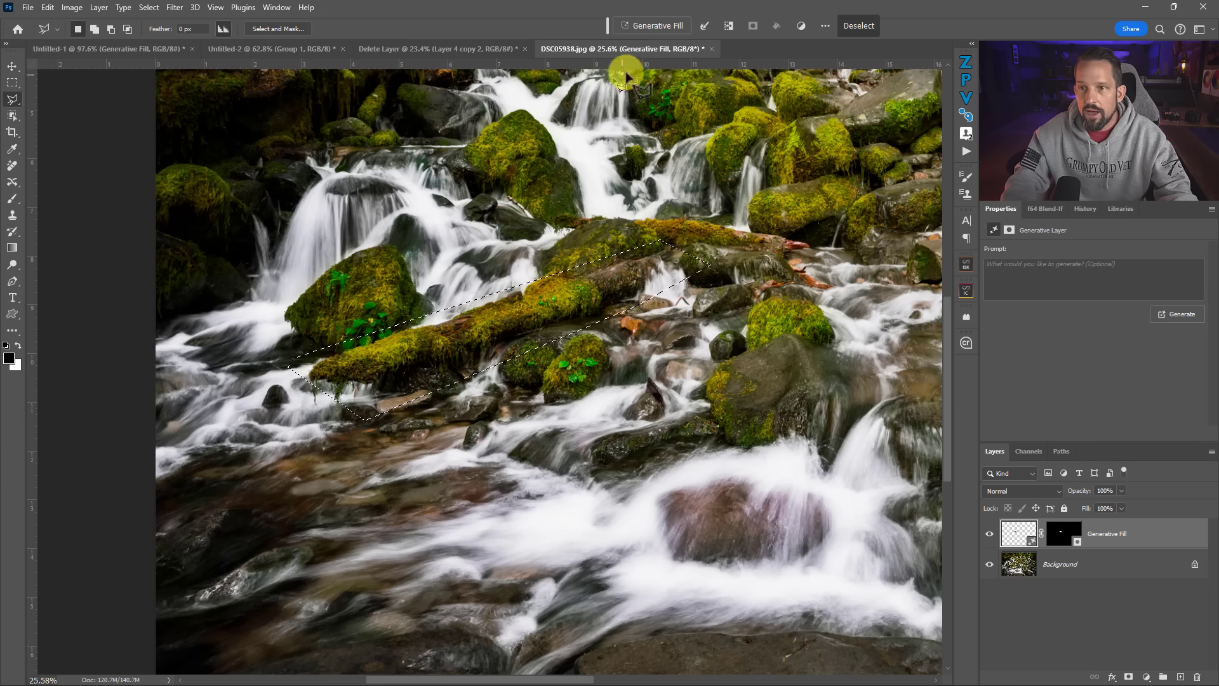
click(651, 27)
click(874, 25)
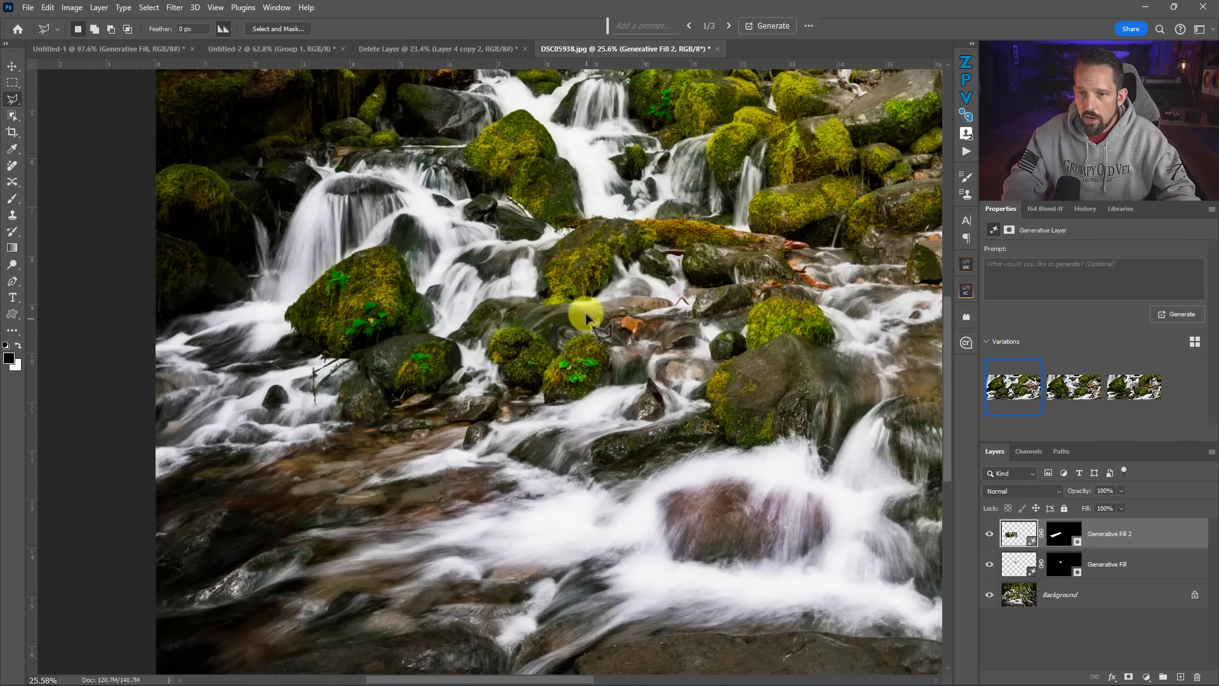
Compare the generated variations of the log removal and keep the second one.
drag(524, 321, 552, 318)
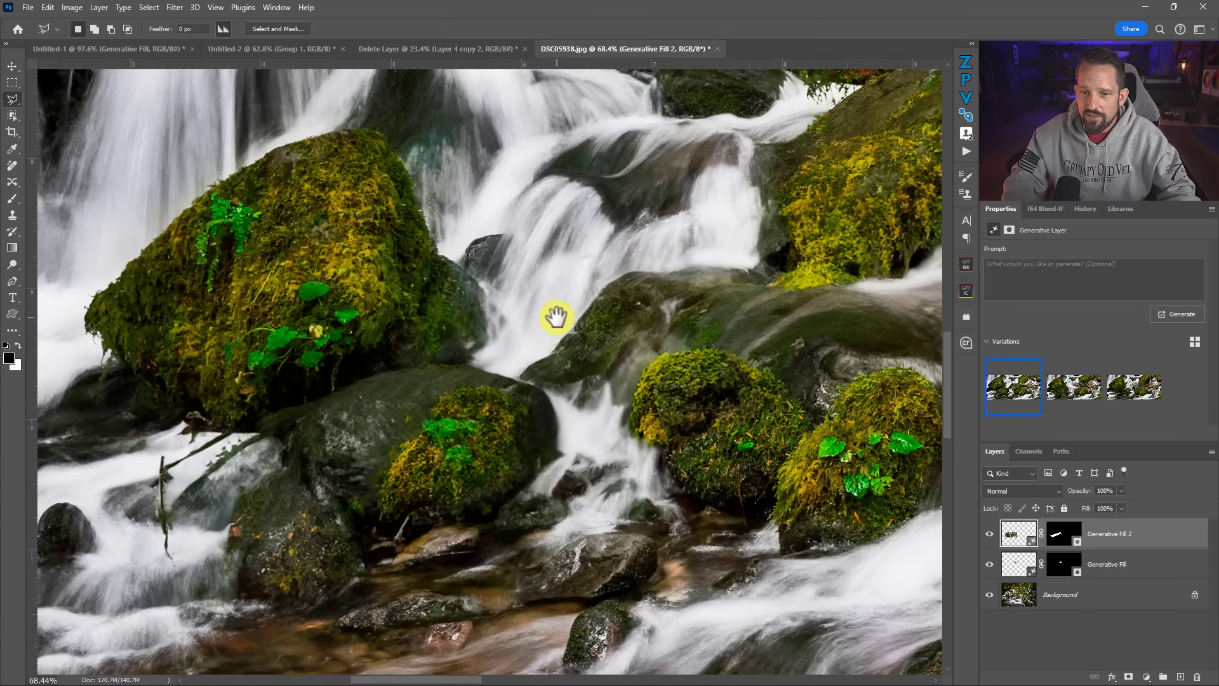
click(1085, 393)
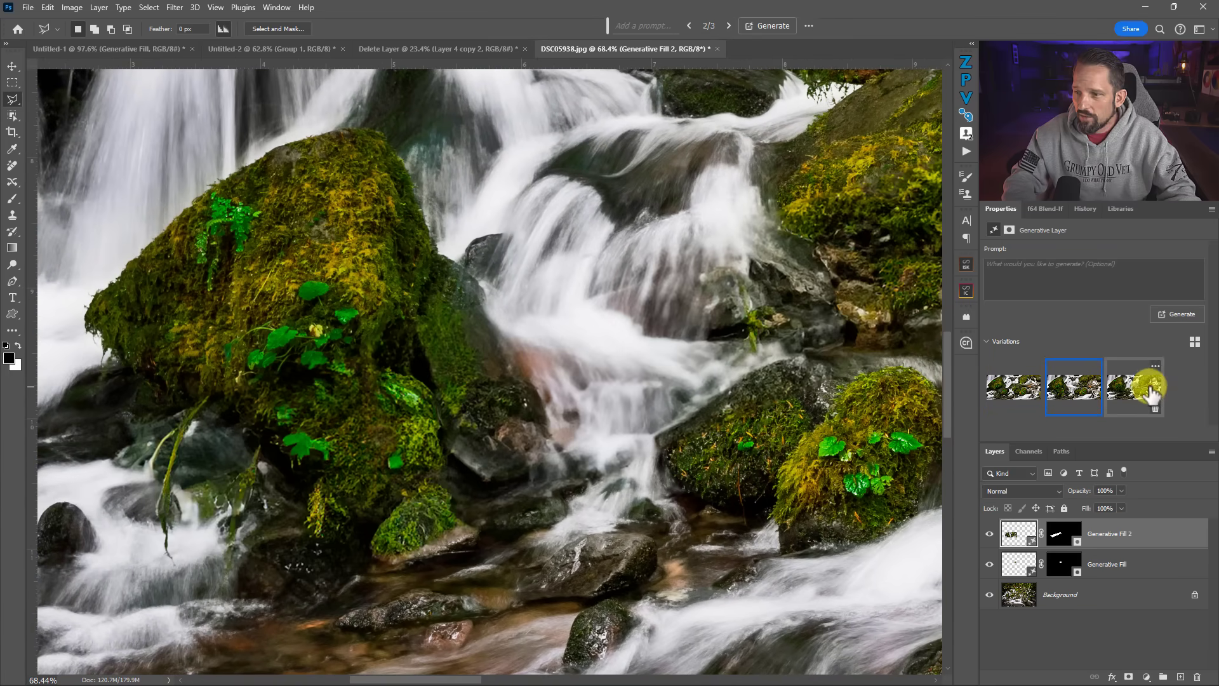
click(1150, 394)
click(1101, 395)
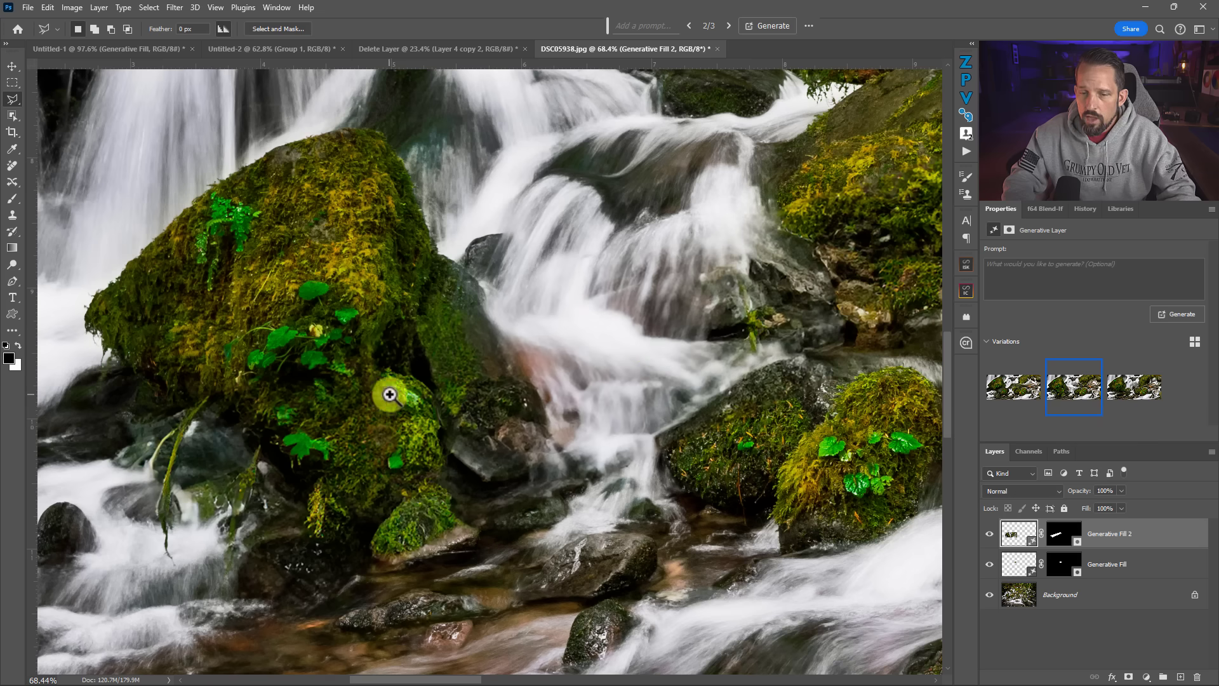
Compare the area beside the large mossy rock before and after the log removal by toggling the Generative Fill 2 layer.
scroll(400, 392, up, 2)
drag(414, 389, 528, 338)
click(988, 534)
click(989, 534)
click(988, 534)
click(989, 534)
click(988, 534)
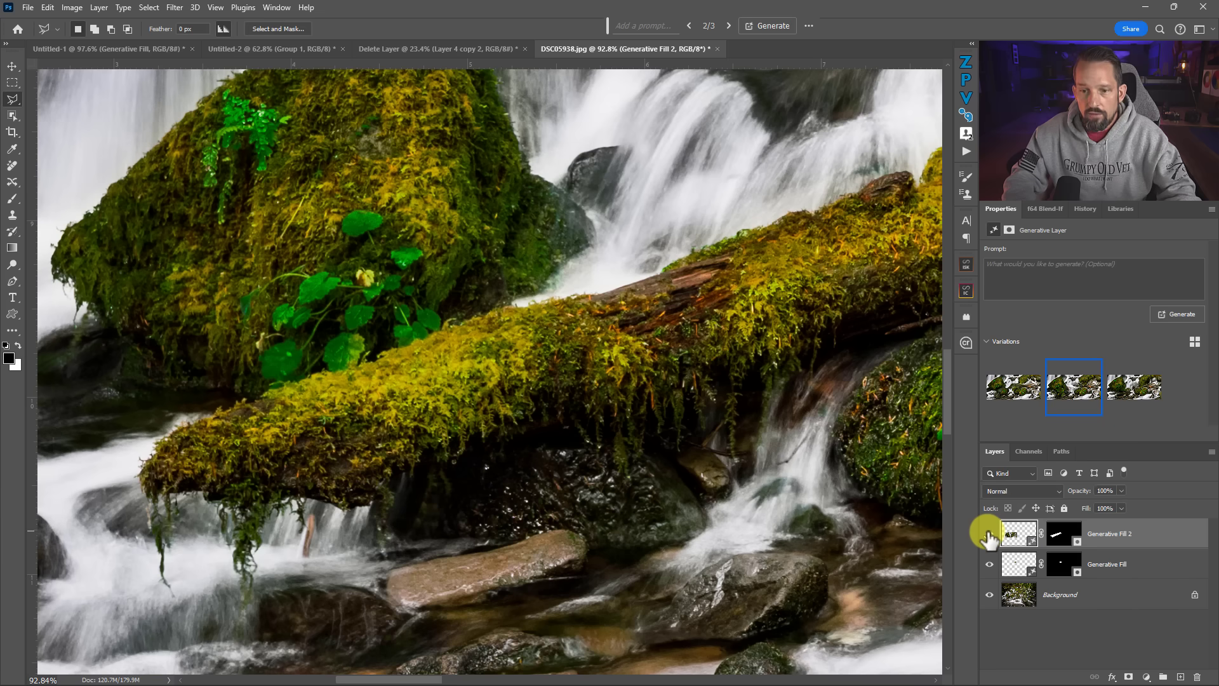
click(988, 535)
Examine the texture and sharpness of the generated moss and rocks up close against the original photo.
drag(848, 424, 280, 416)
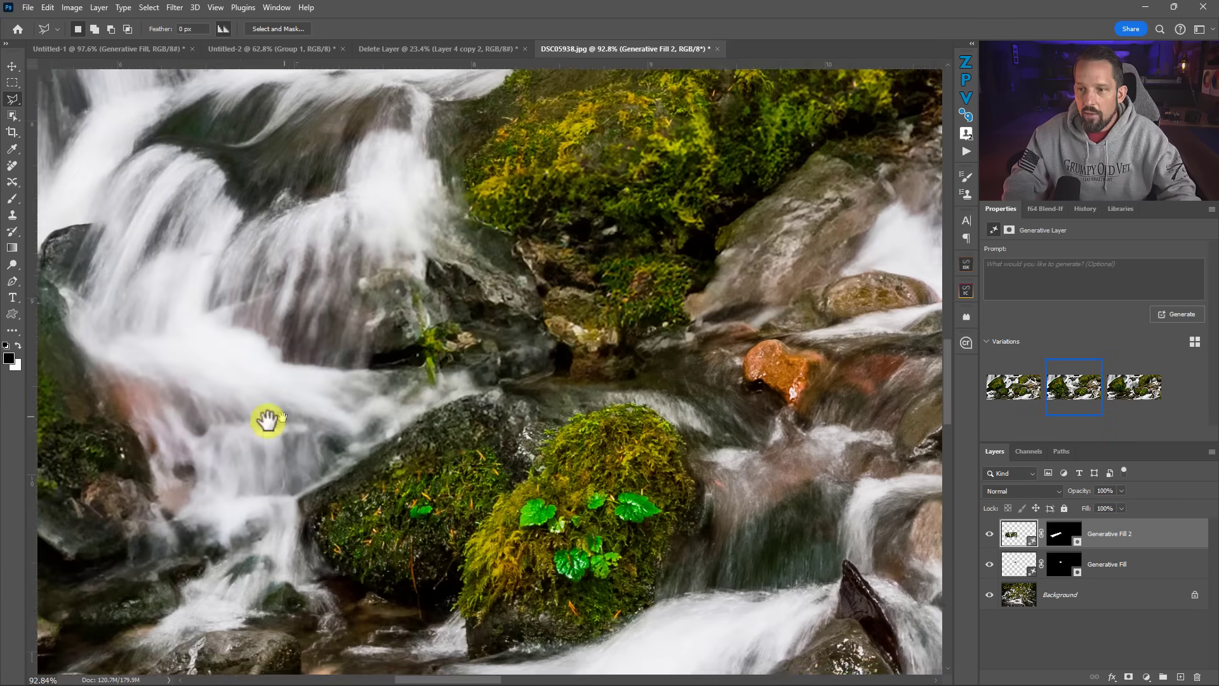
drag(421, 307, 362, 425)
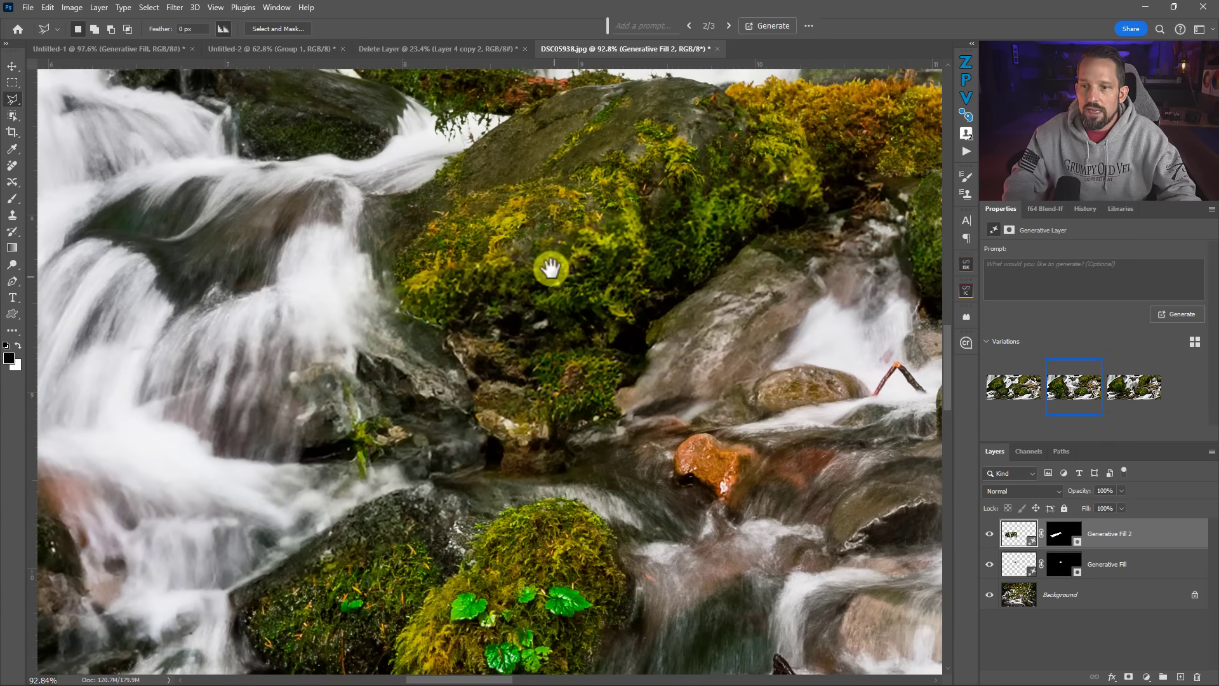
scroll(571, 254, up, 5)
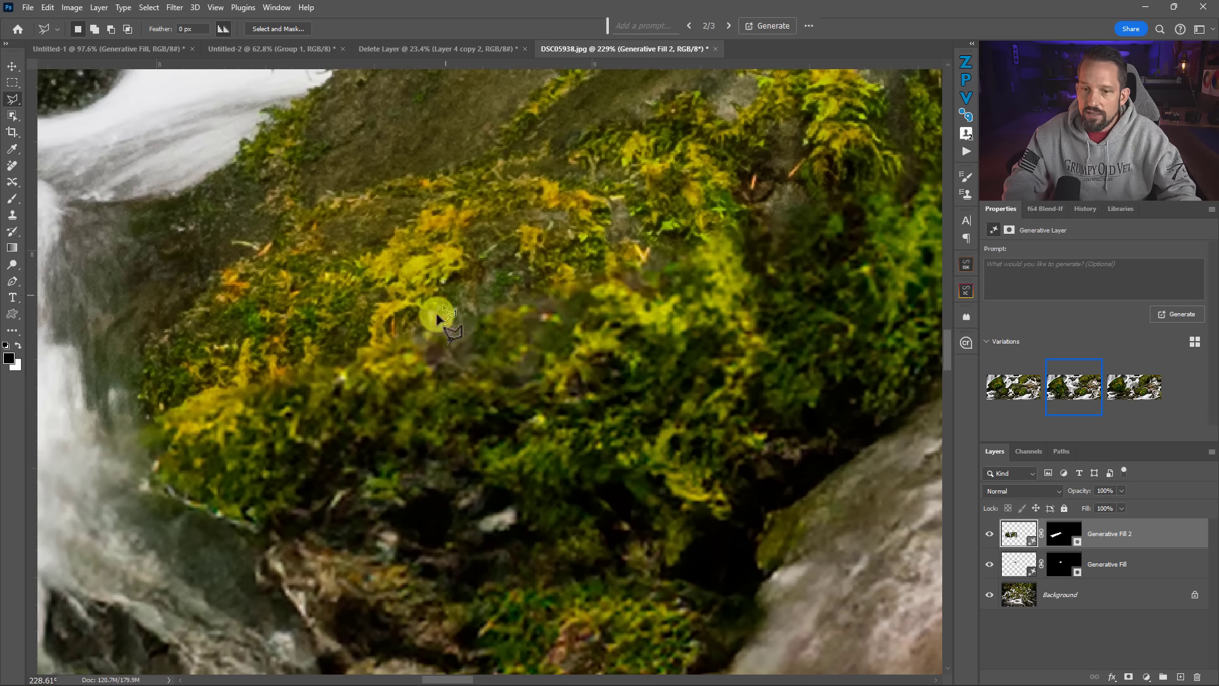
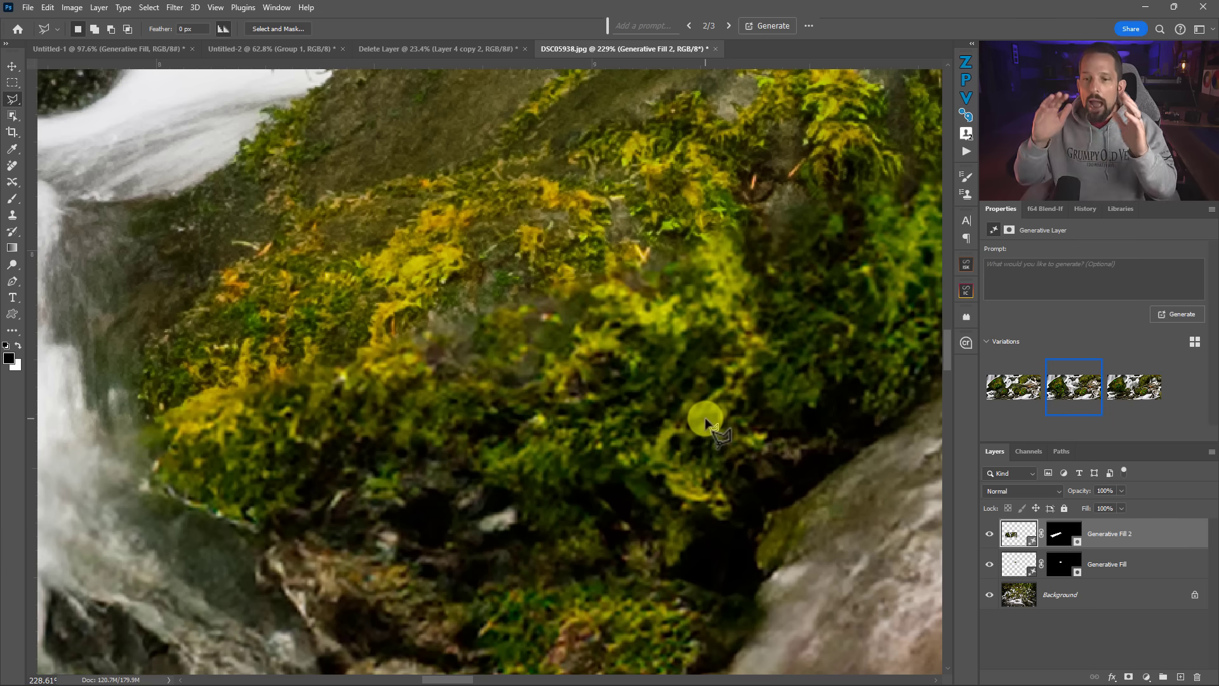
click(989, 534)
click(989, 536)
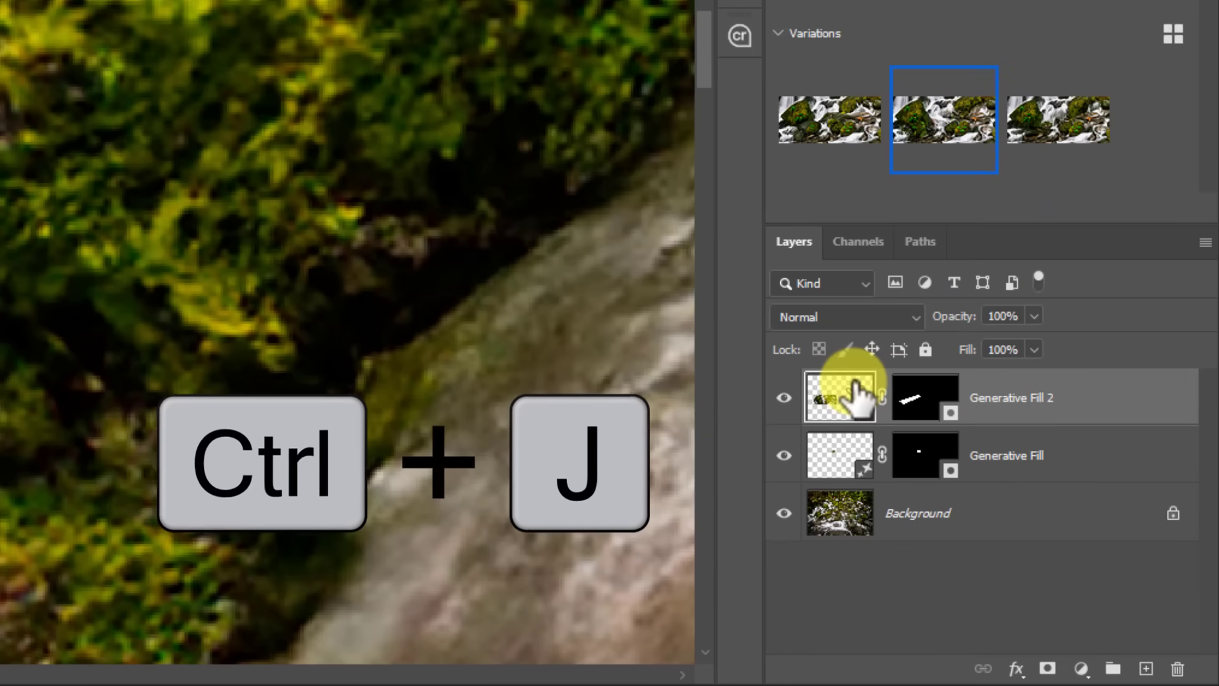
Duplicate the Generative Fill 2 layer and clip the copy to the layer below it.
key(ctrl+j)
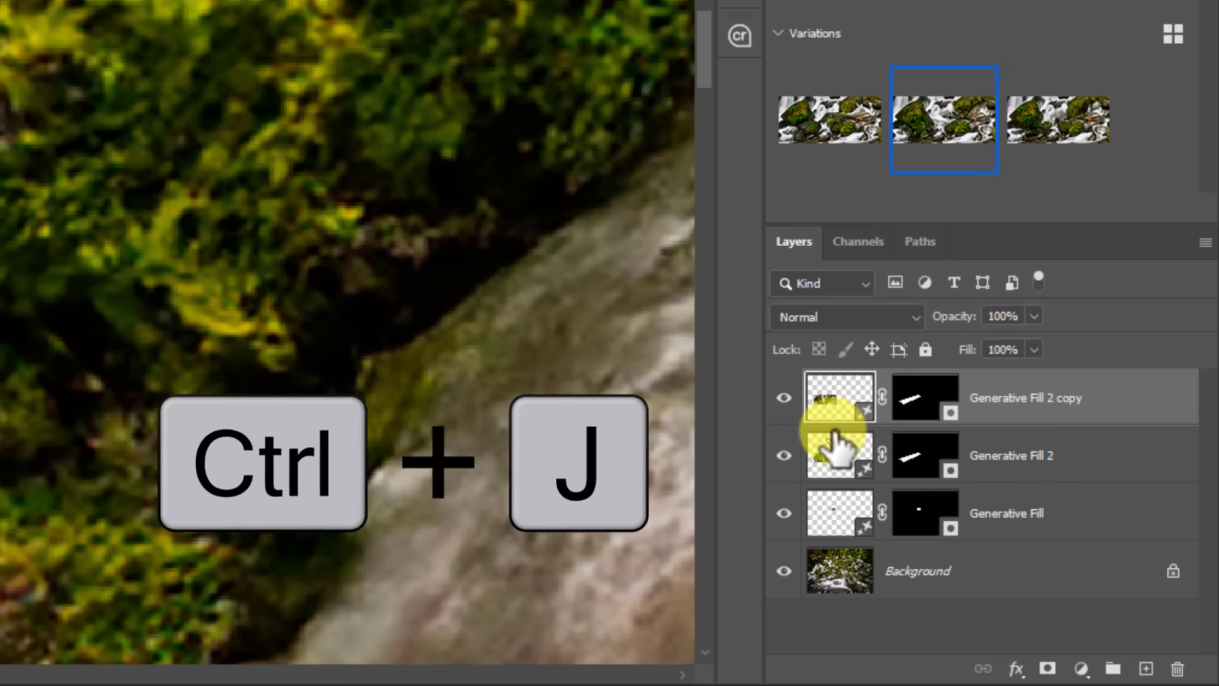
key(alt)
drag(848, 413, 843, 422)
alt+click(846, 425)
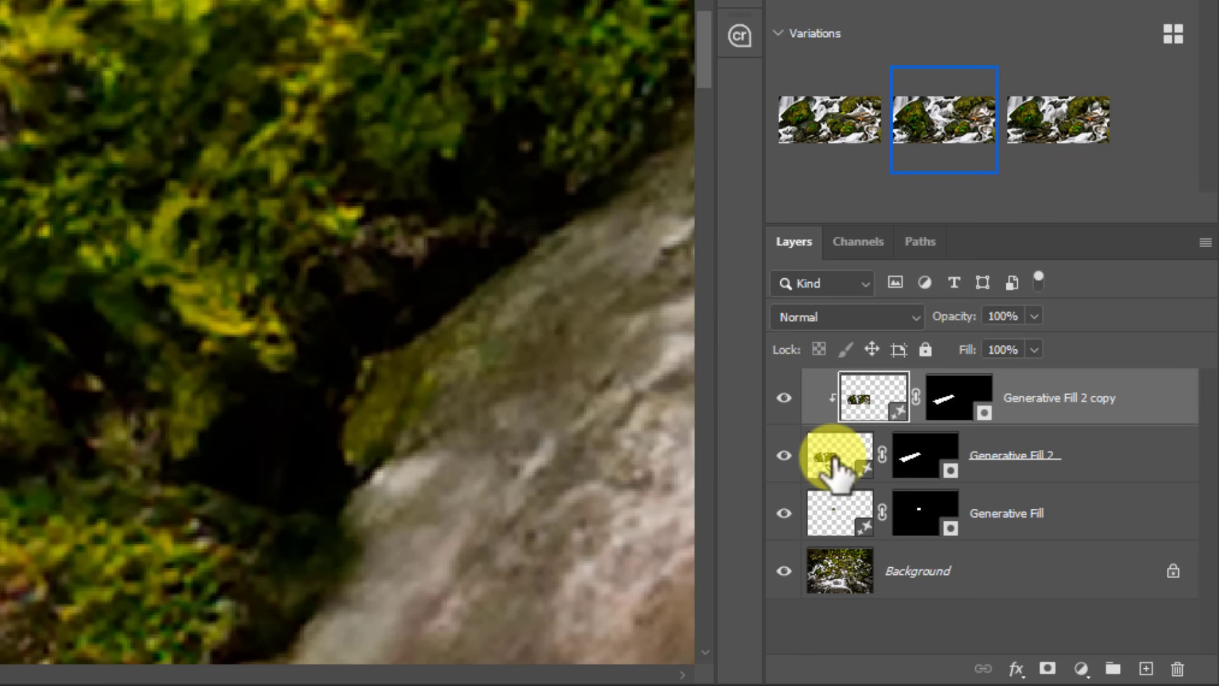
Set the clipped Generative Fill 2 copy to the Linear Light blend mode with a fill of 15%.
click(849, 321)
click(819, 416)
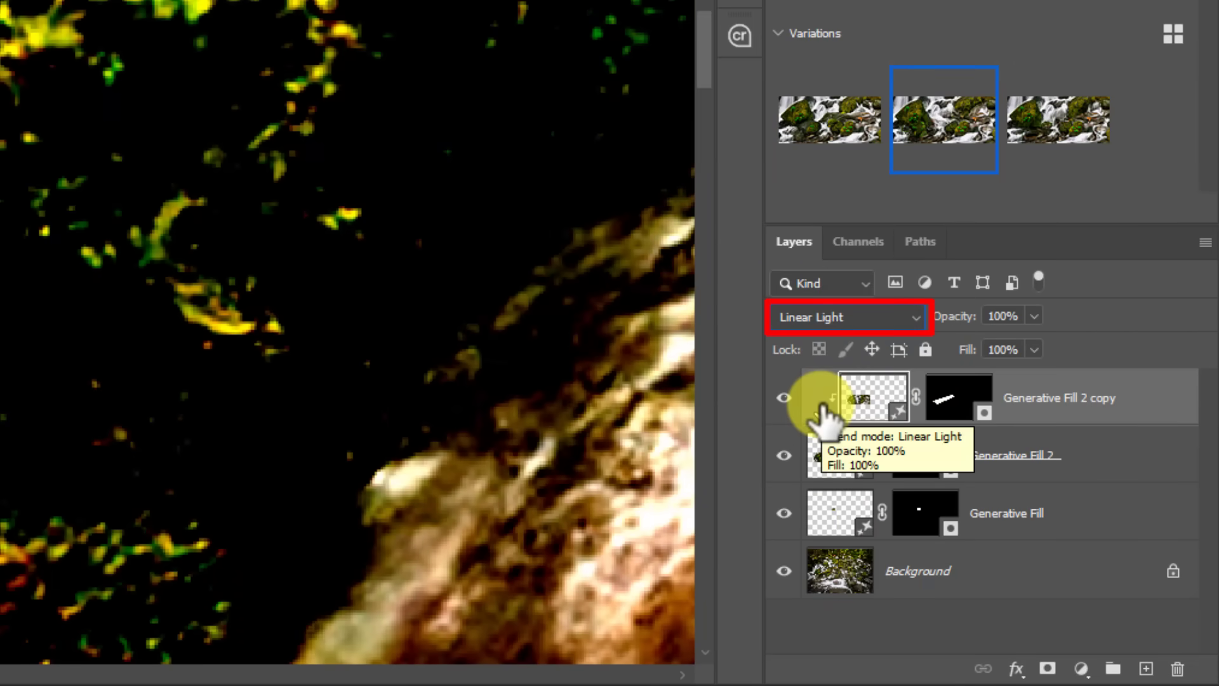
click(1009, 354)
text(15)
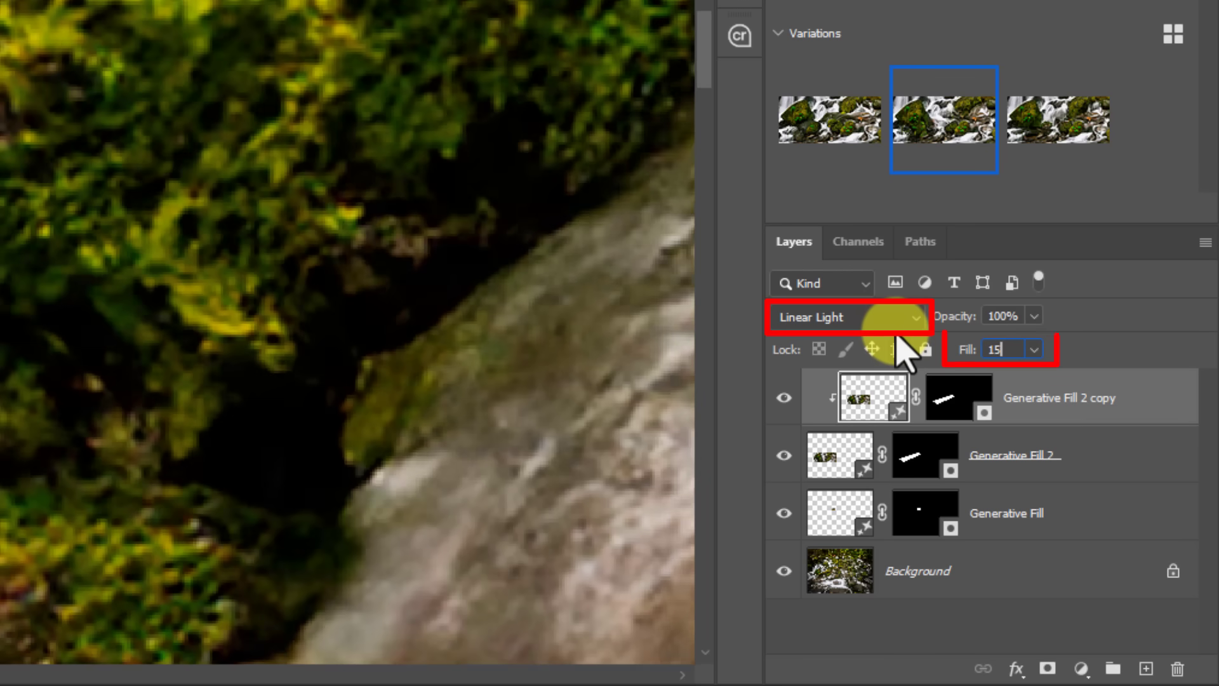
key(Return)
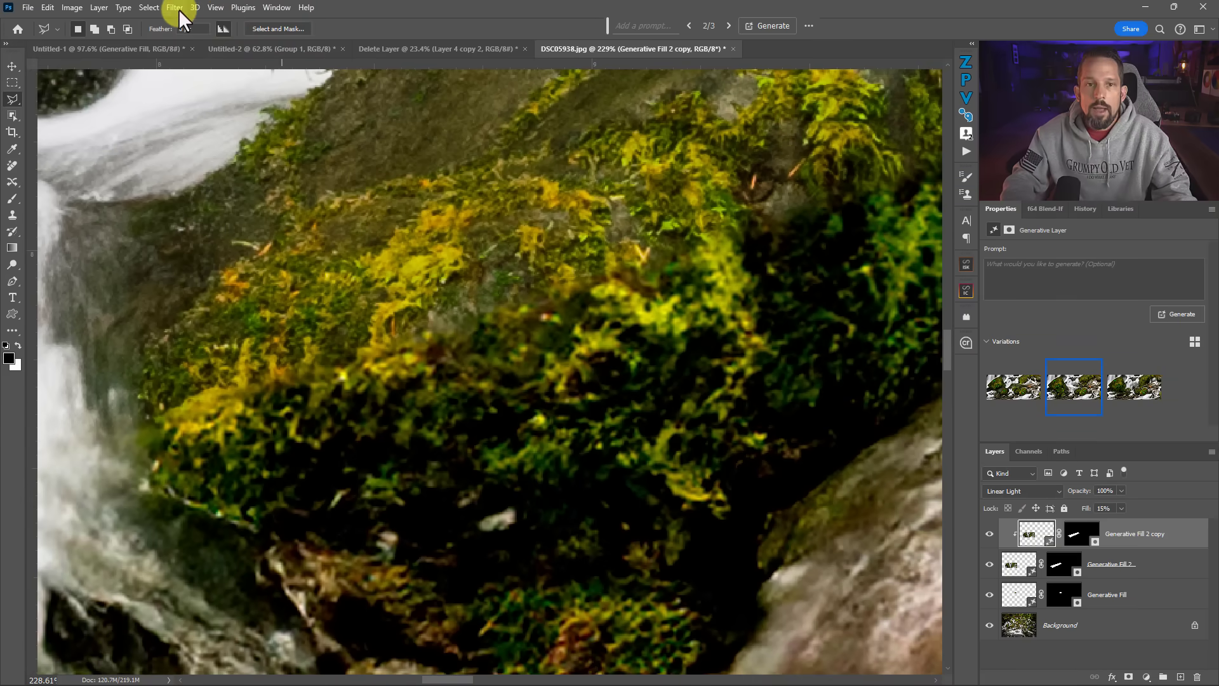
Apply a High Pass filter with a 2.7-pixel radius to the Generative Fill 2 copy, comparing its preview over the mossy rock.
click(177, 7)
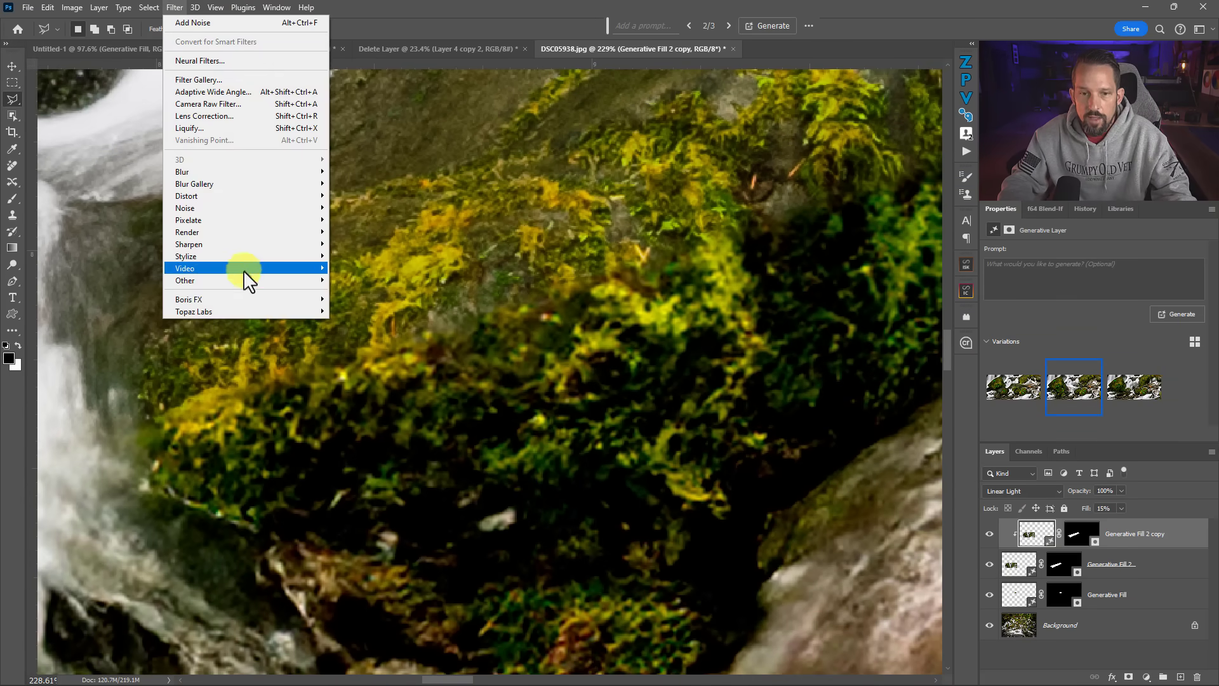
mouse_move(249, 279)
click(375, 295)
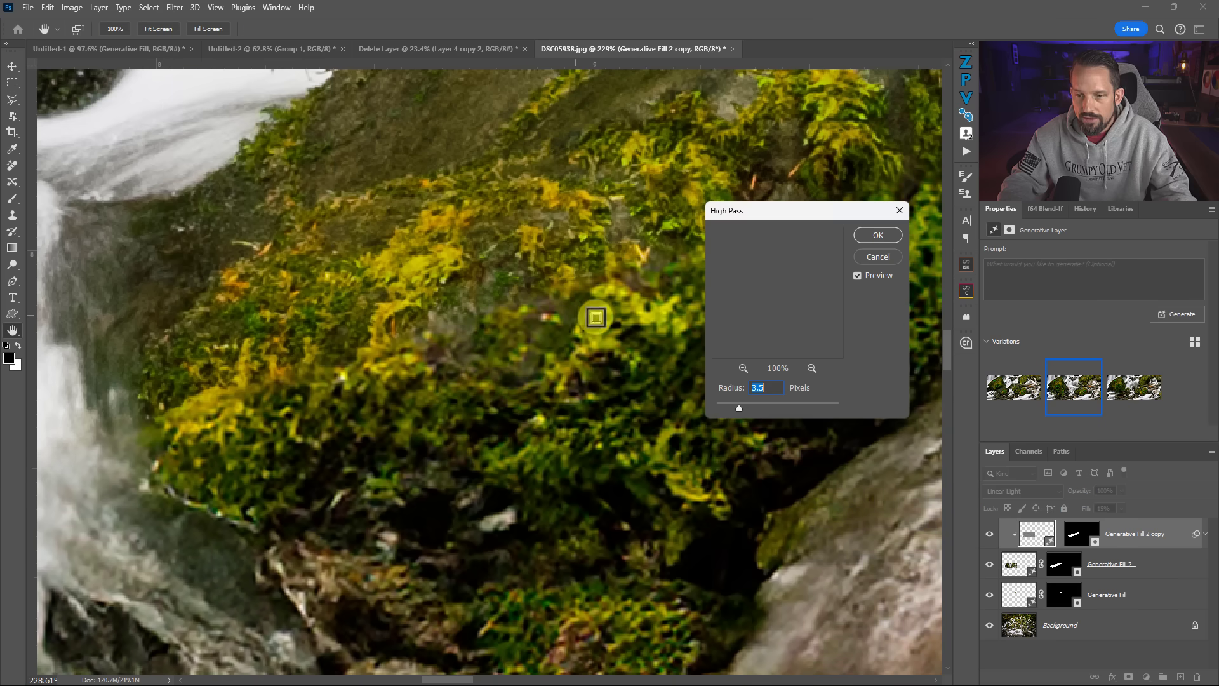
drag(544, 368, 692, 276)
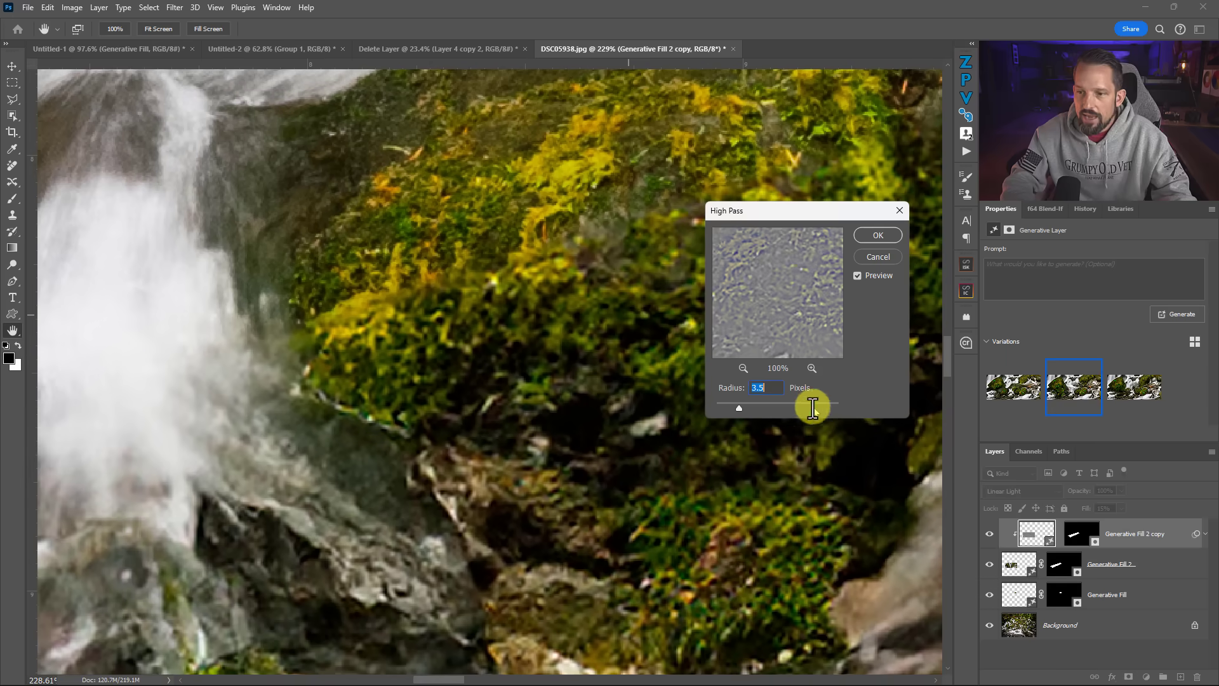
click(857, 275)
click(859, 273)
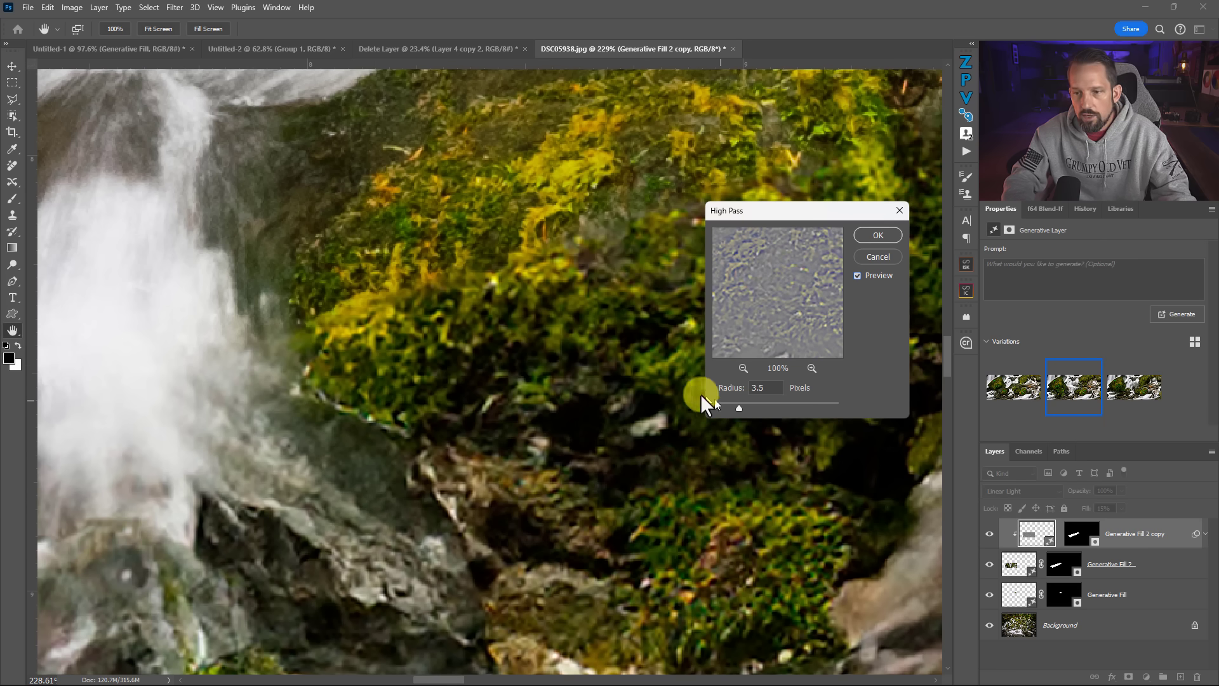
click(859, 275)
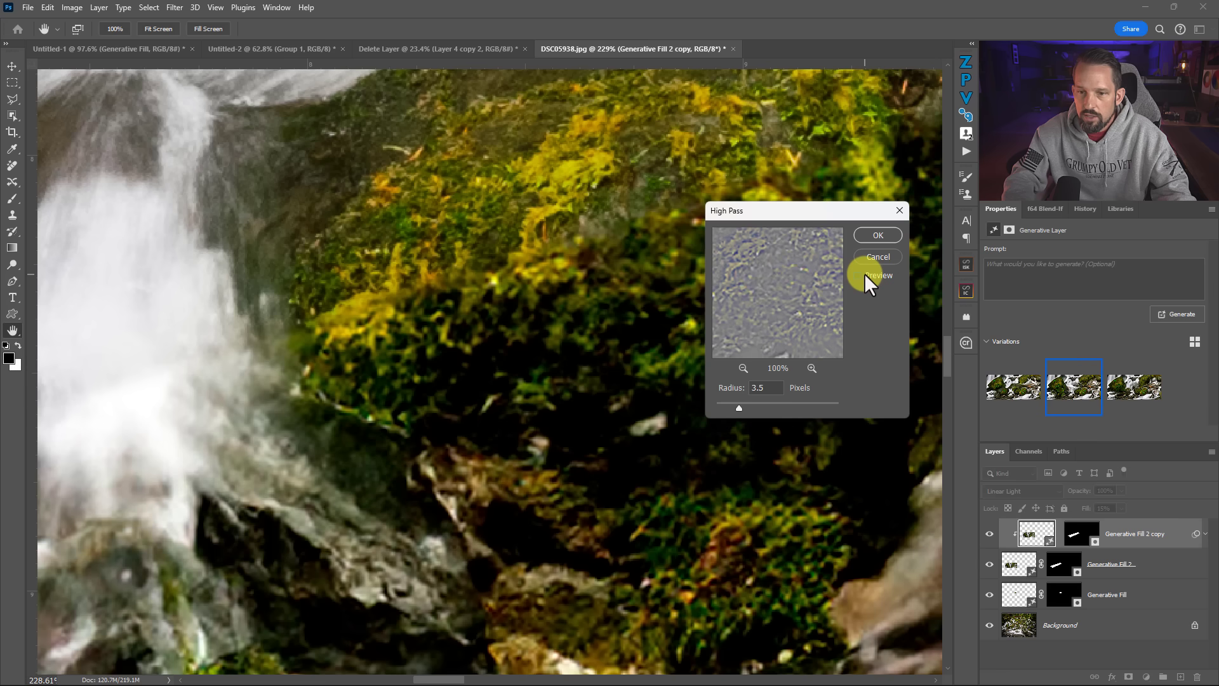
click(864, 274)
mouse_move(738, 401)
mouse_down()
mouse_move(725, 401)
mouse_move(741, 402)
mouse_up()
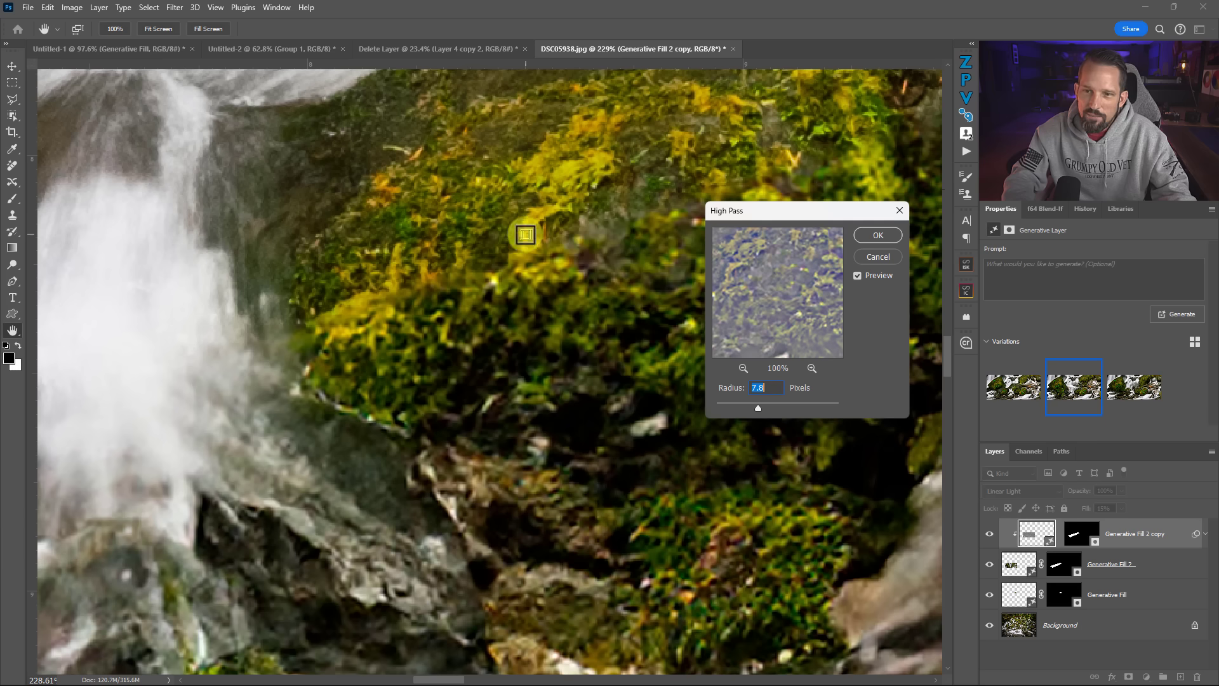
drag(770, 405, 736, 400)
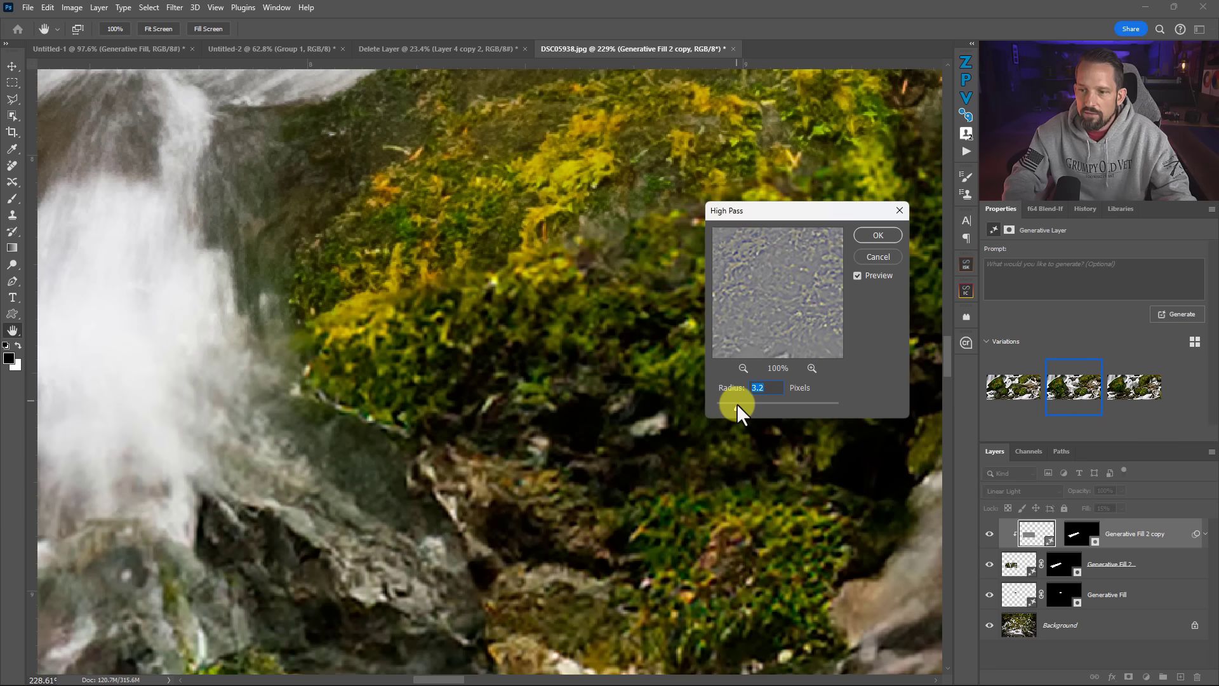
drag(735, 402, 733, 402)
click(873, 235)
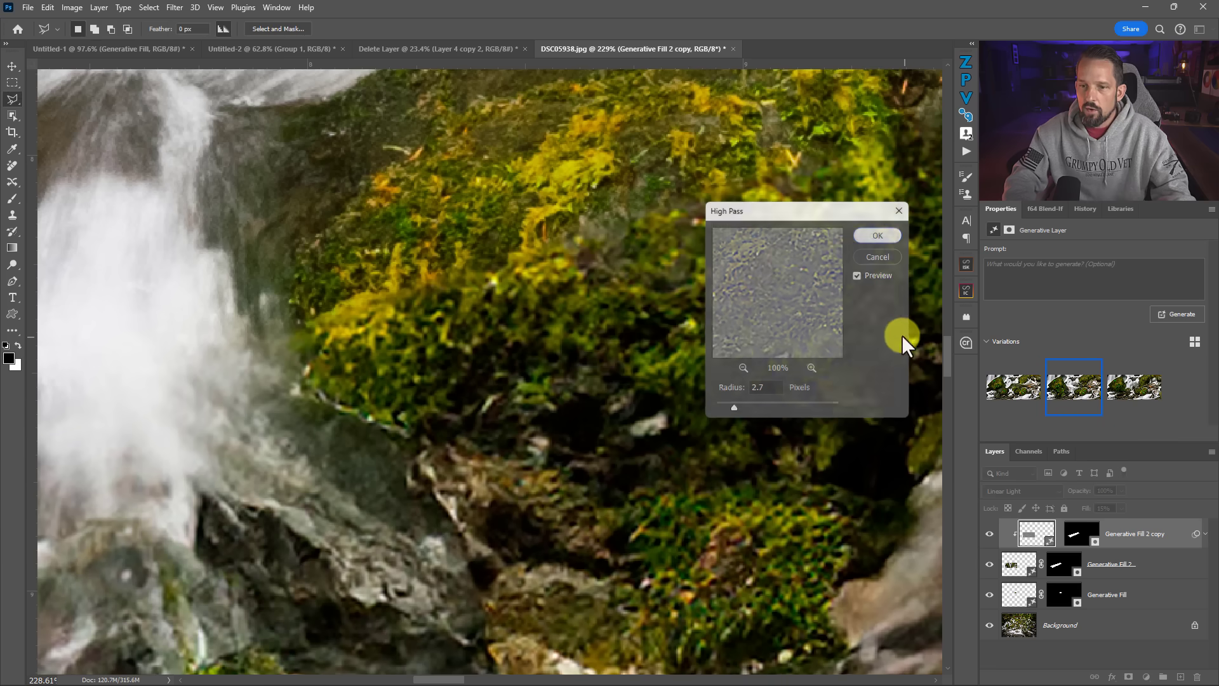
Set the fill of the sharpened Generative Fill 2 copy to 23%.
drag(1092, 508, 1122, 506)
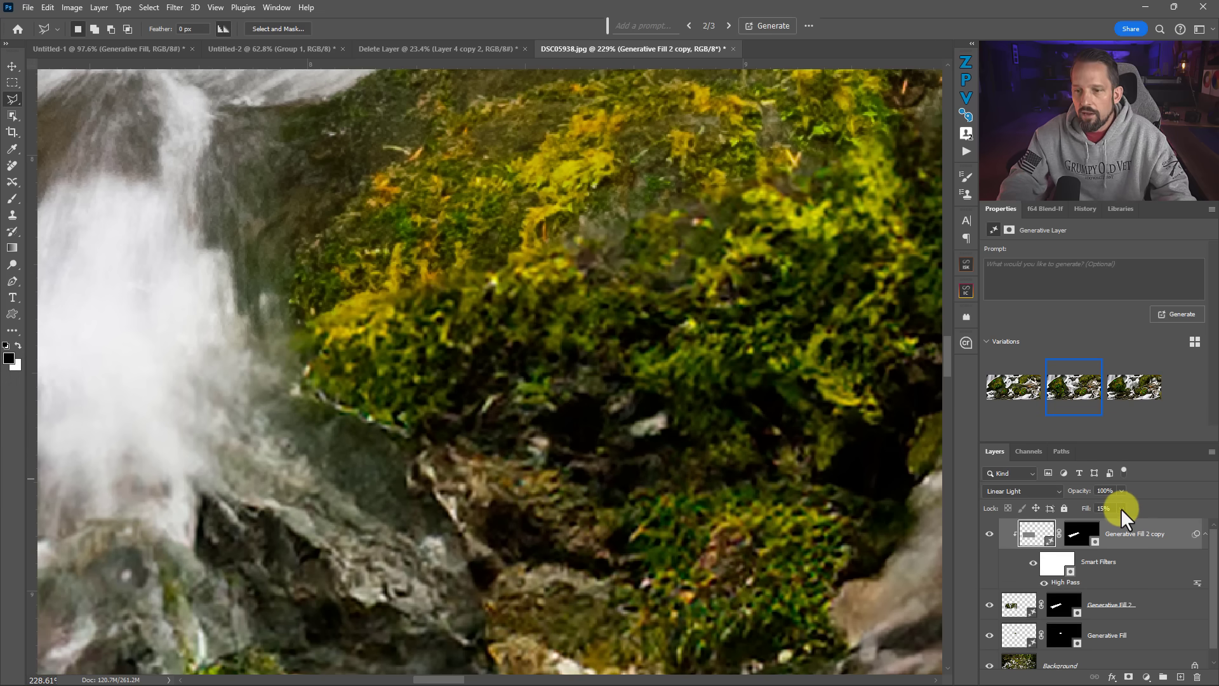
click(1121, 508)
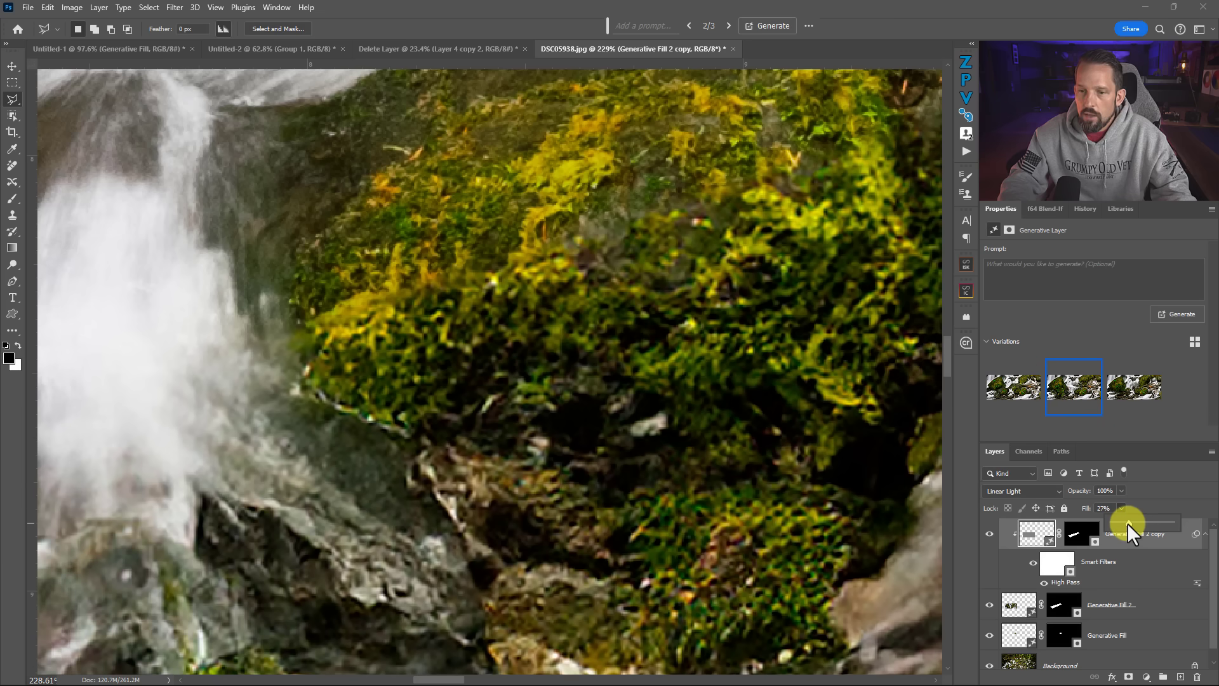
click(1017, 516)
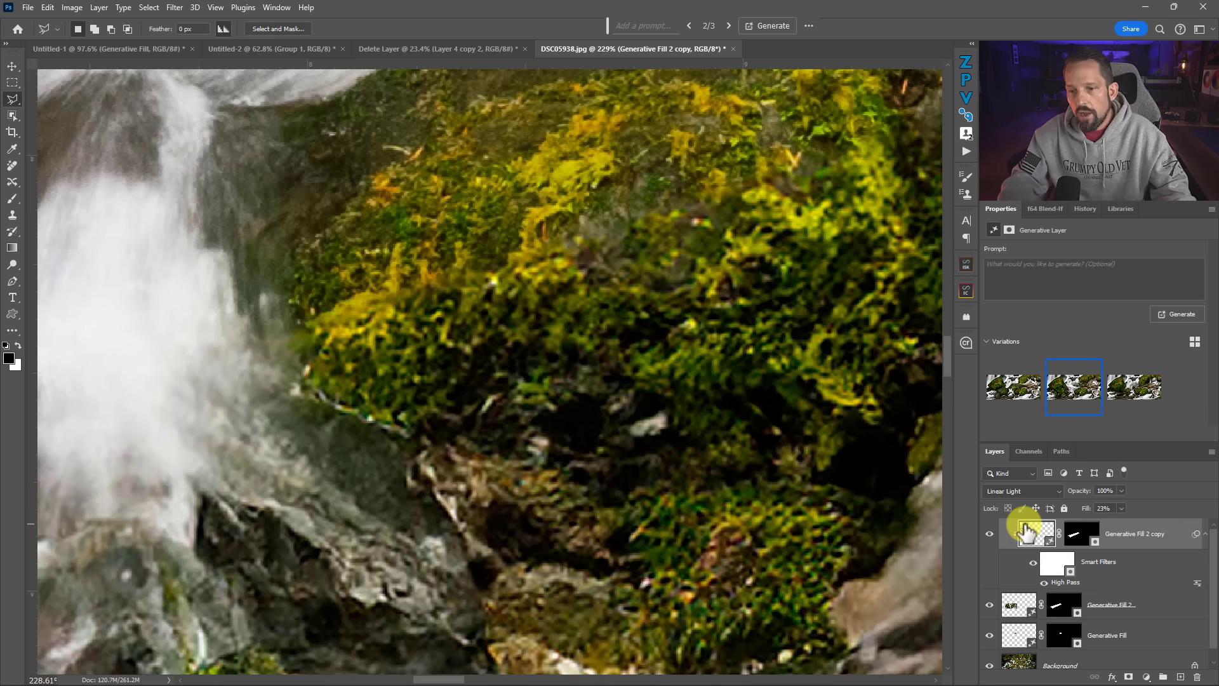
Compare the waterfall area beside the mossy rock with and without the log by toggling the Generative Fill 2 layer.
drag(191, 319, 604, 283)
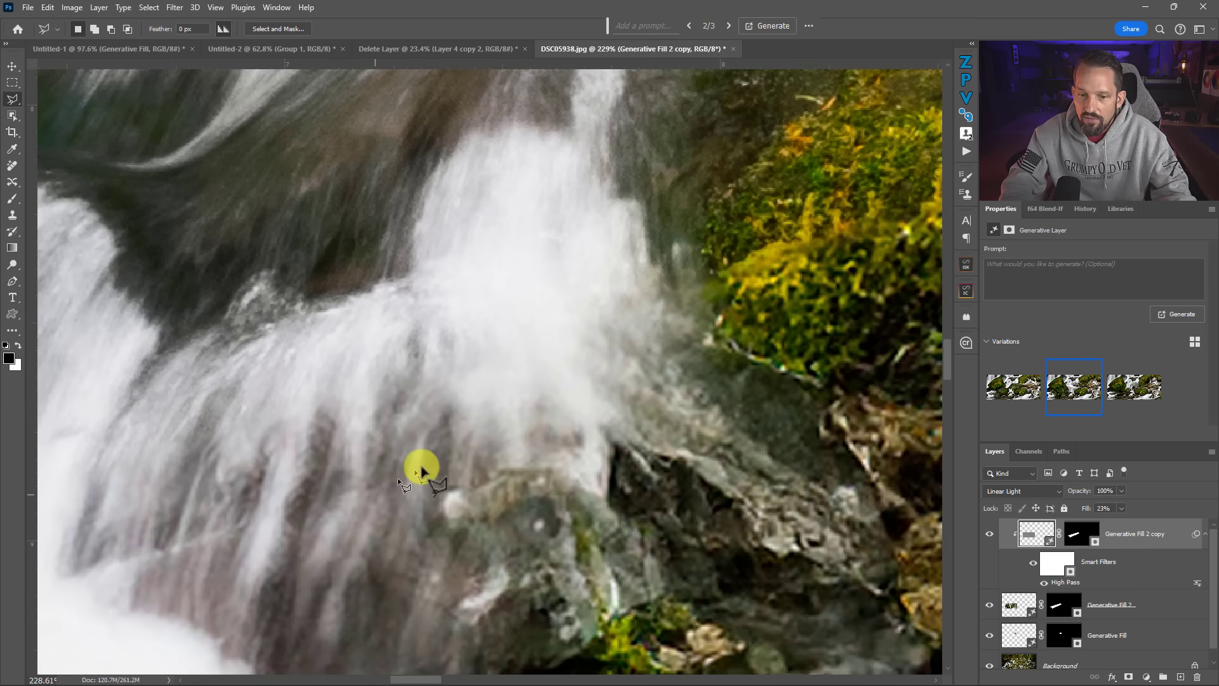
click(989, 605)
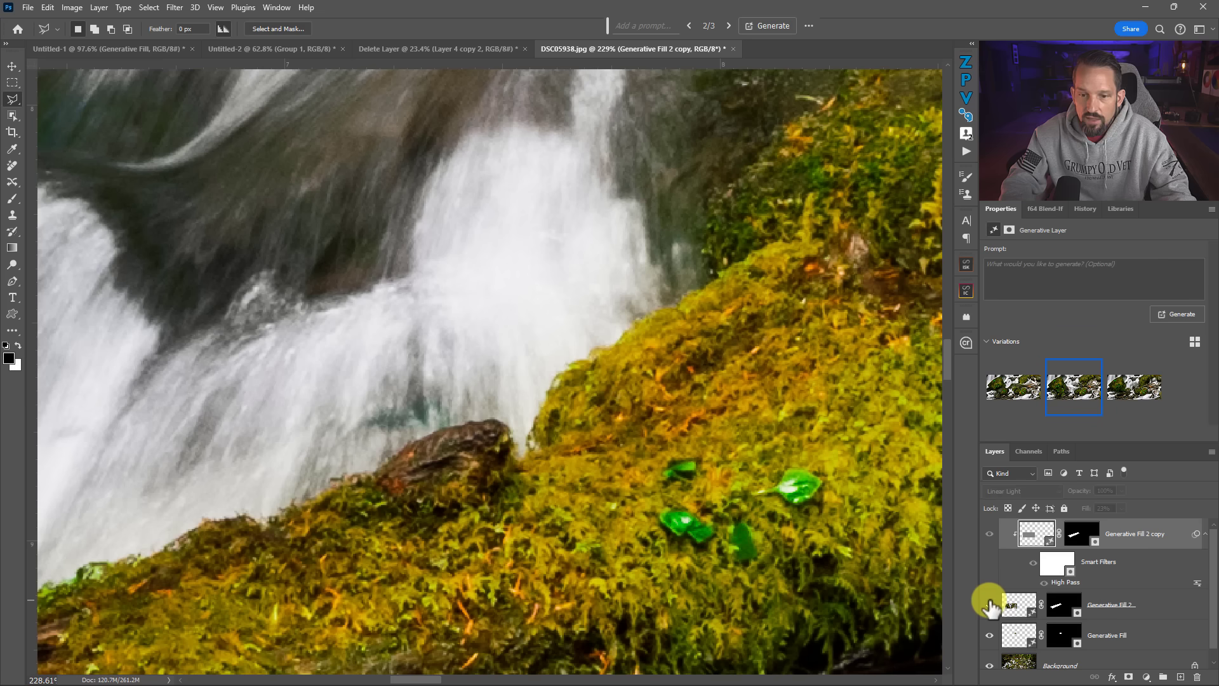
click(989, 605)
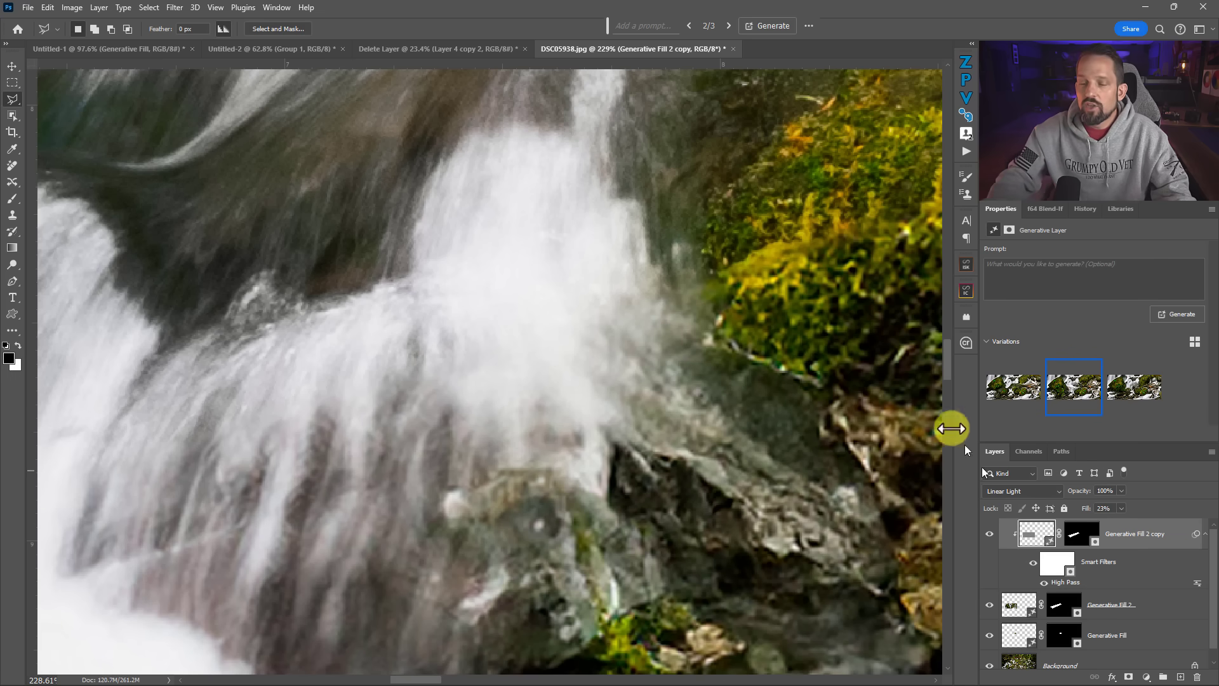
Add 6.30% uniform monochromatic noise to the Generative Fill 2 copy and set the layer's fill to 30%.
click(175, 8)
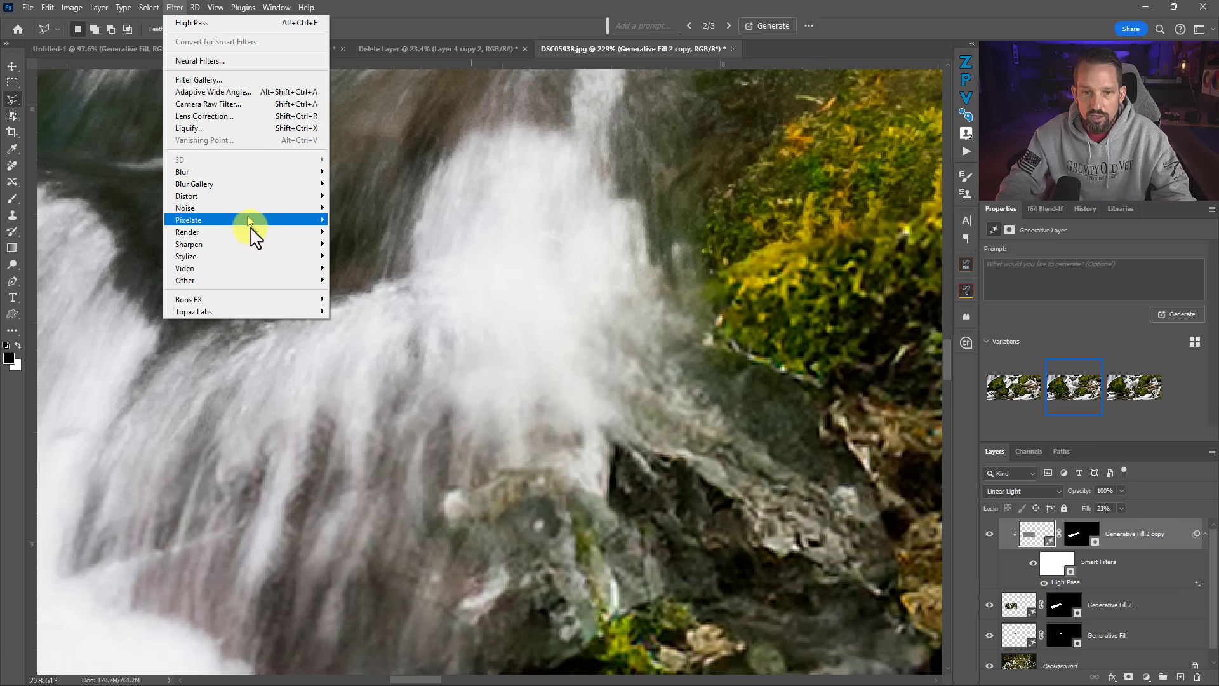
mouse_move(243, 204)
click(344, 207)
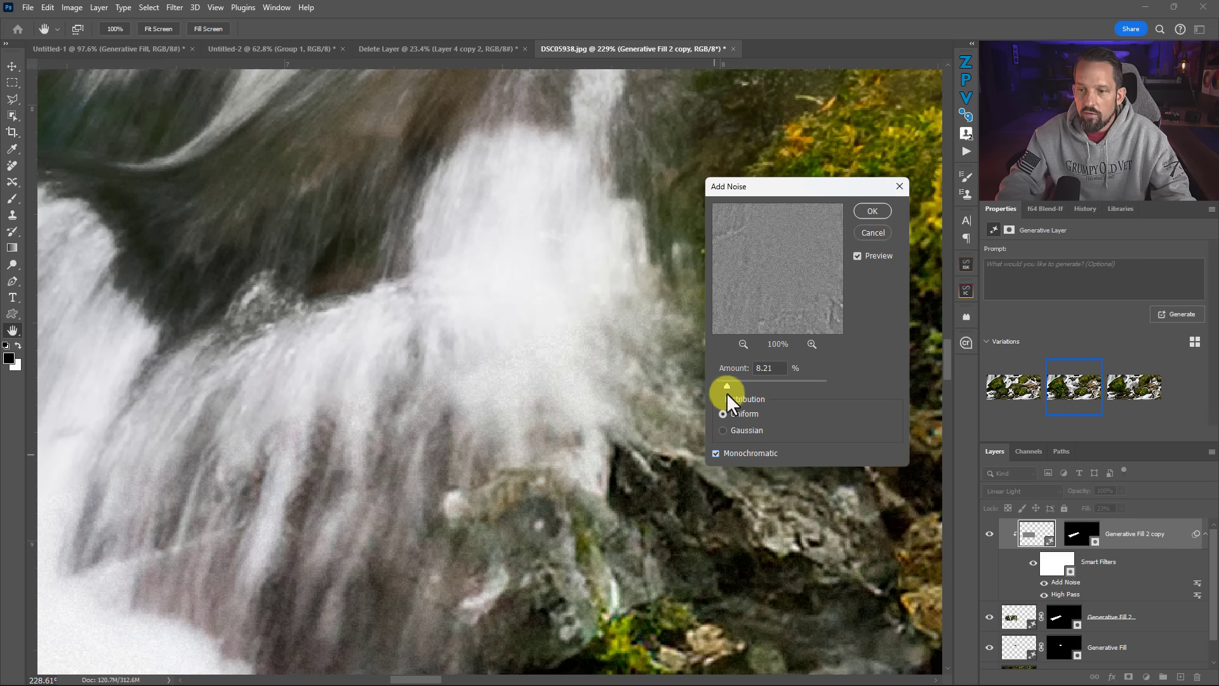
mouse_move(727, 386)
mouse_down()
mouse_move(749, 388)
mouse_move(720, 383)
mouse_up()
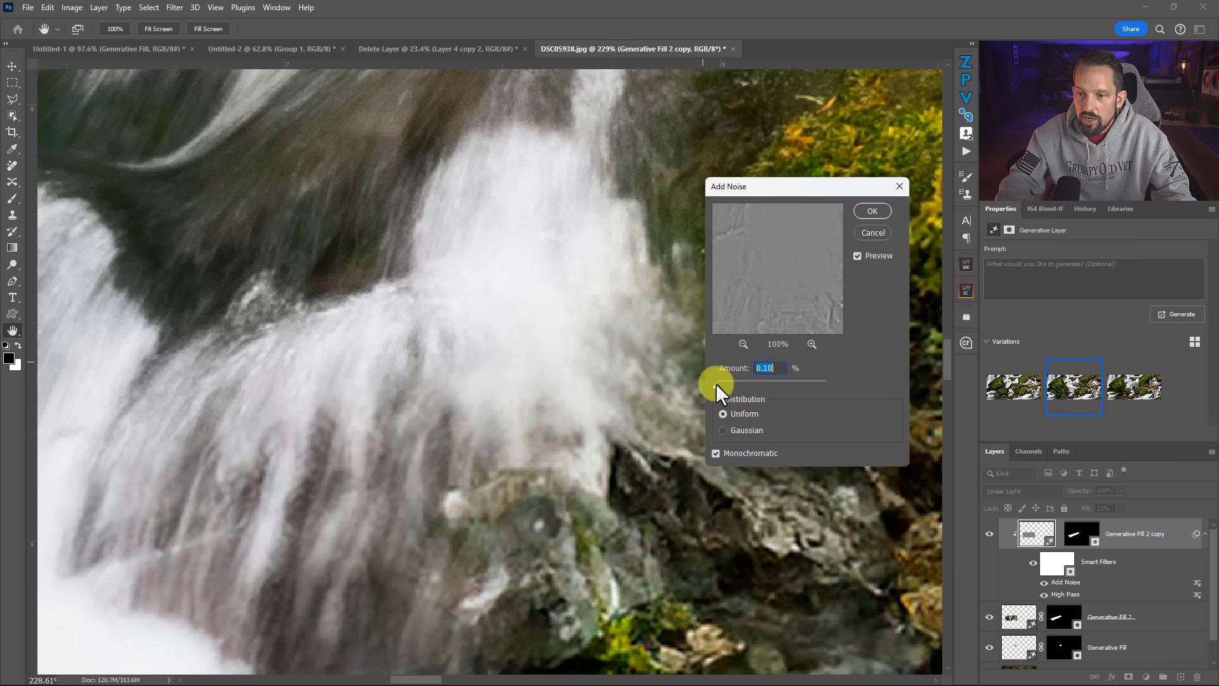
drag(718, 386, 715, 384)
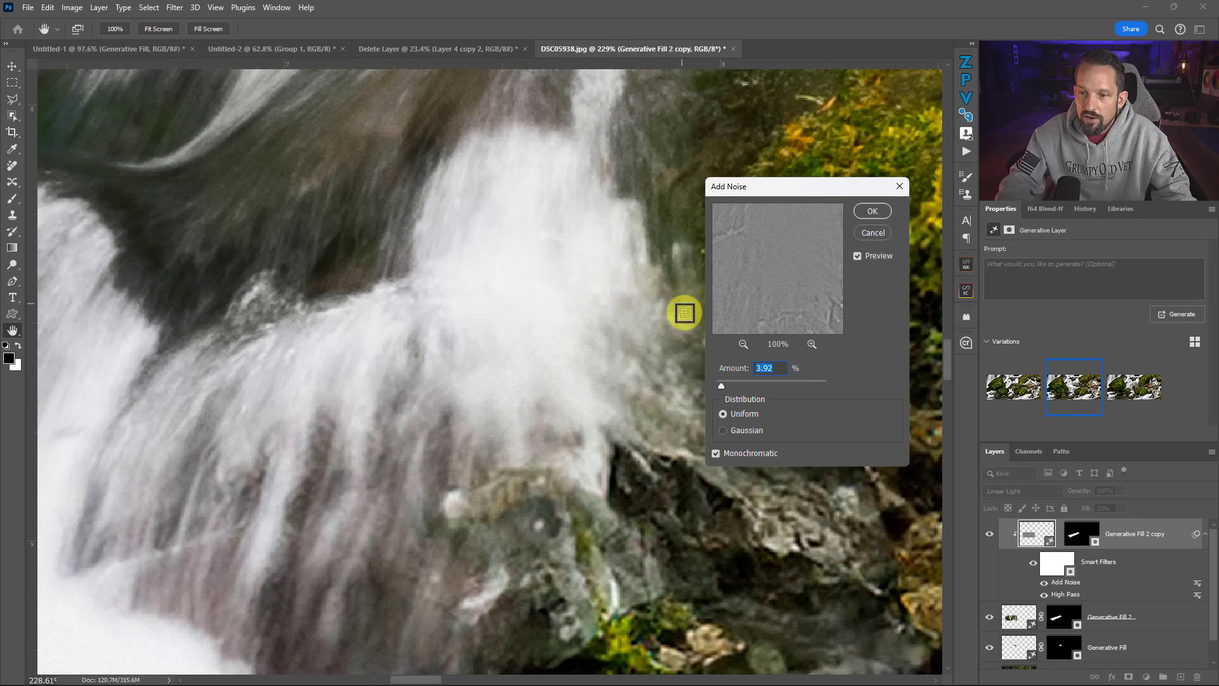
click(722, 383)
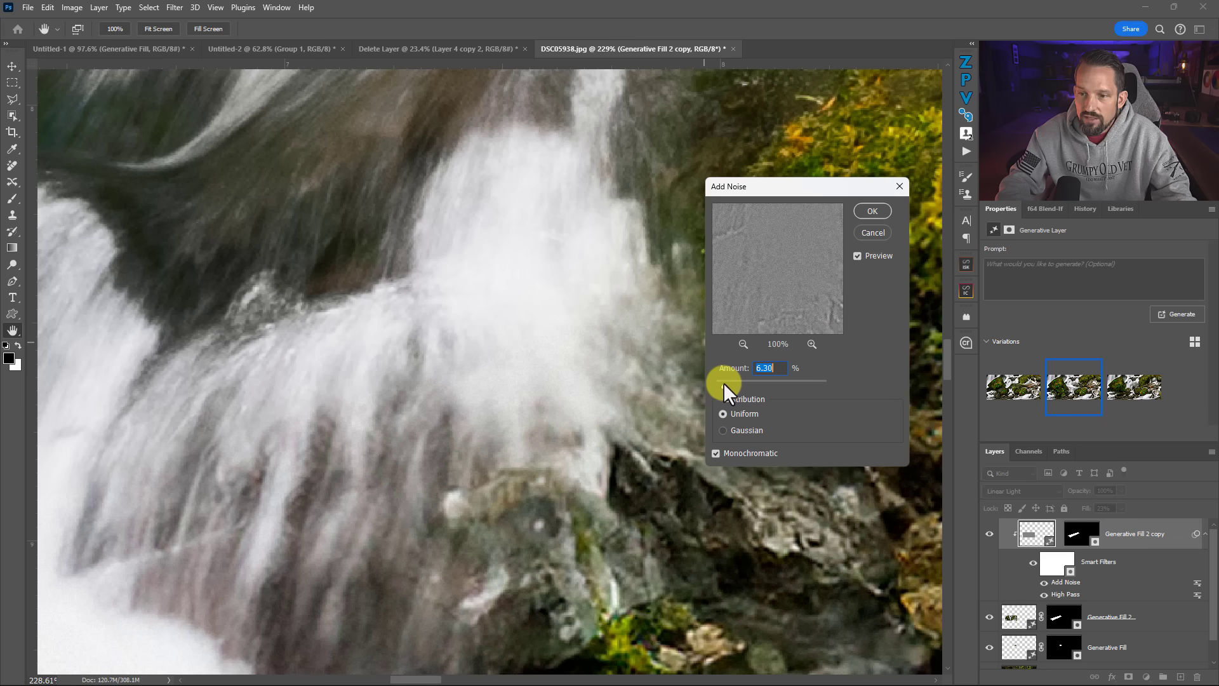
drag(751, 189, 871, 223)
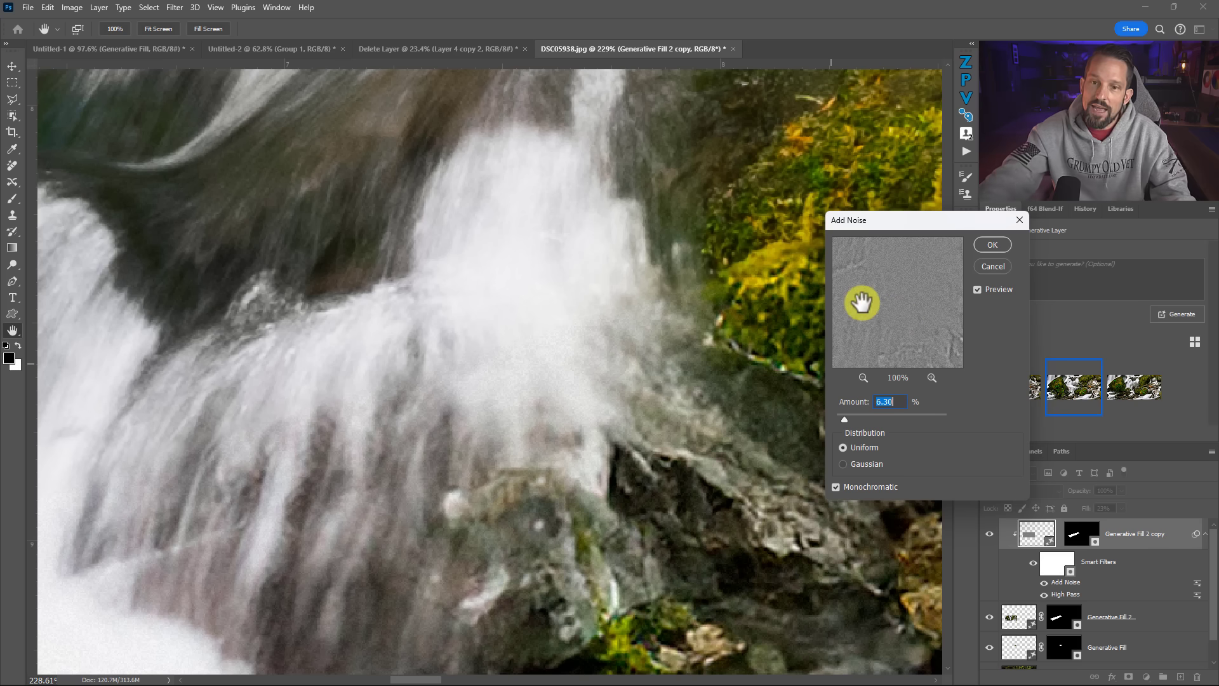
click(992, 245)
click(1122, 508)
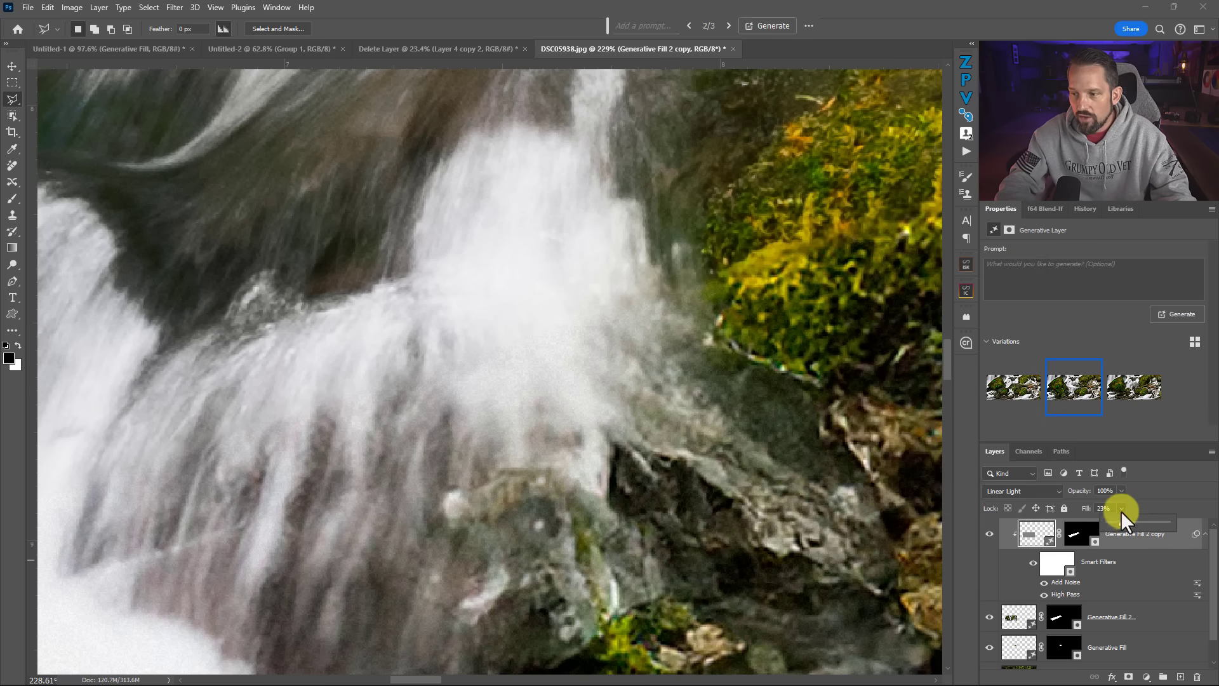
drag(1130, 521, 1126, 522)
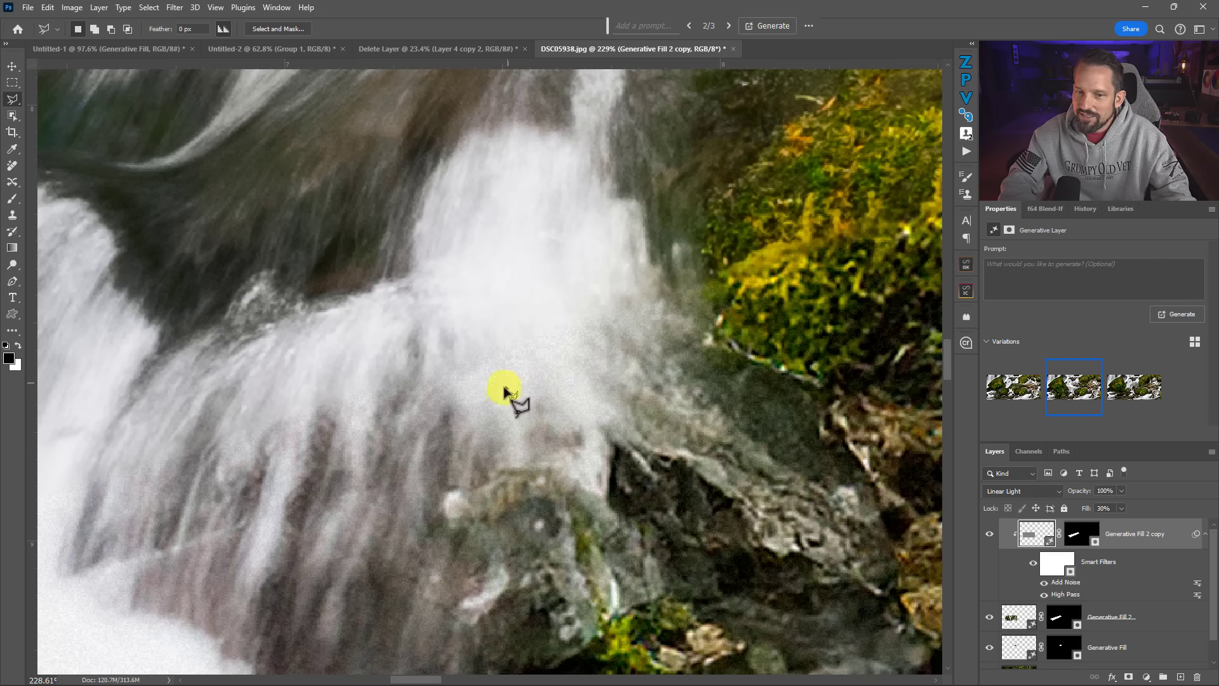
Fade the Generative Fill 2 copy out of the highlights with Blend If, splitting the underlying layer's white slider at about 160 / 221.
double_click(1189, 538)
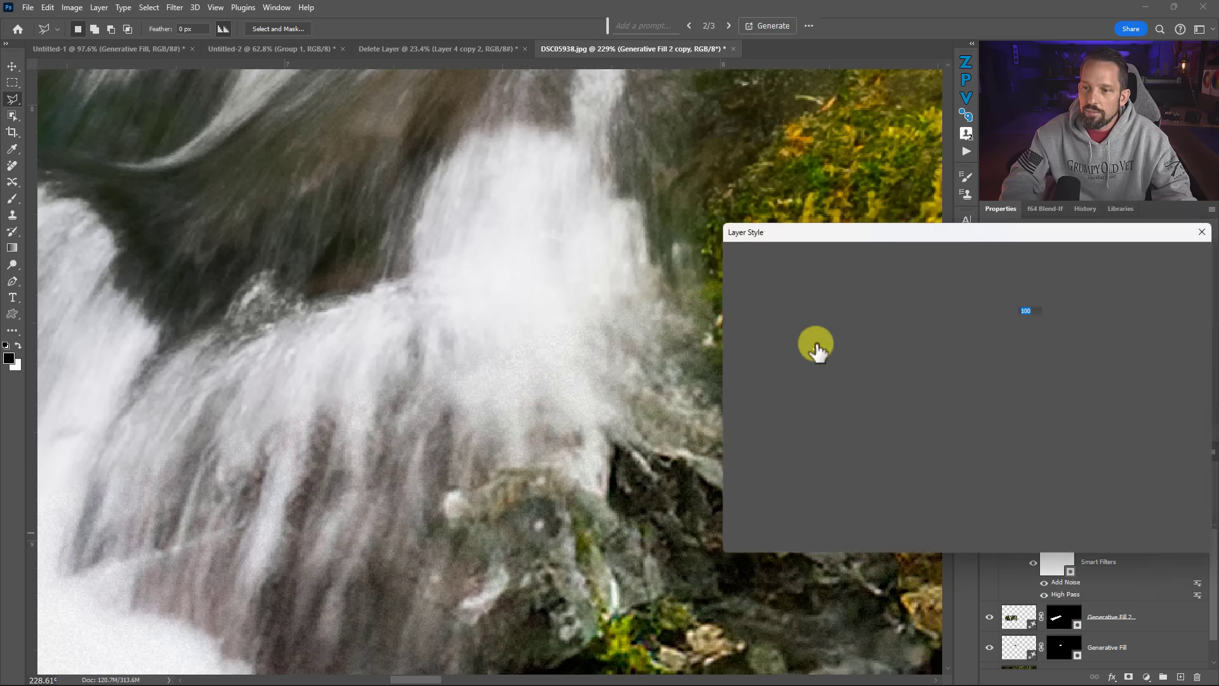
drag(1055, 497, 1037, 498)
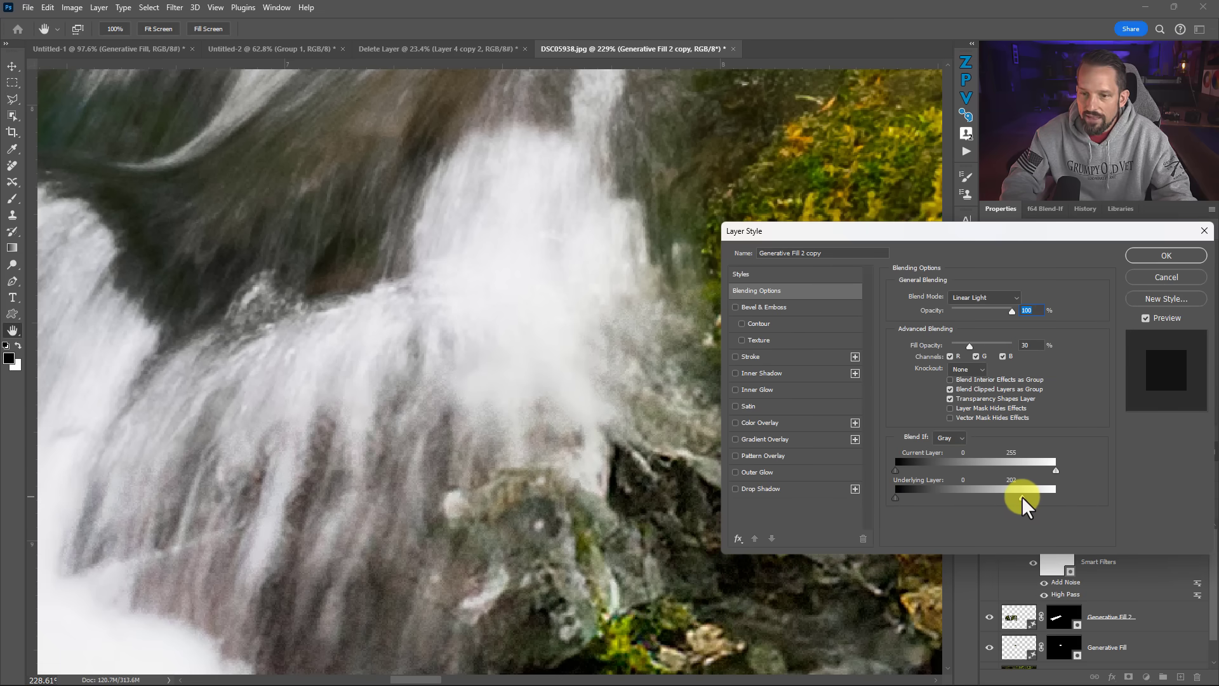
drag(1020, 501, 1005, 505)
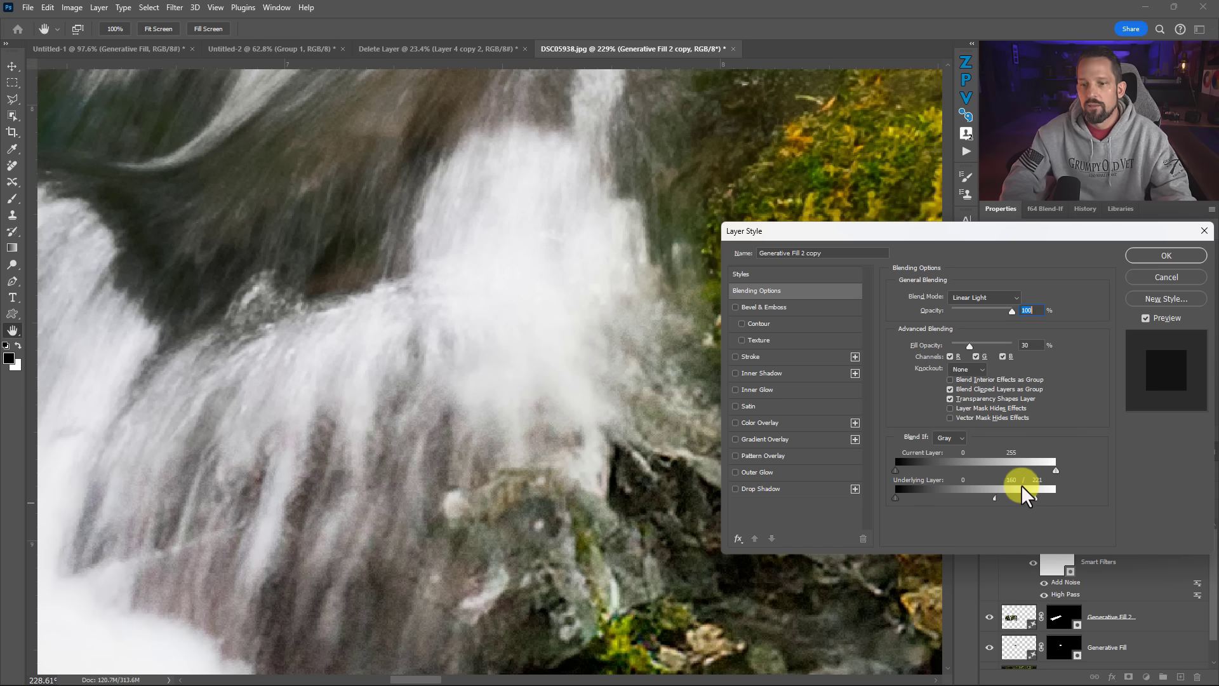
key(Return)
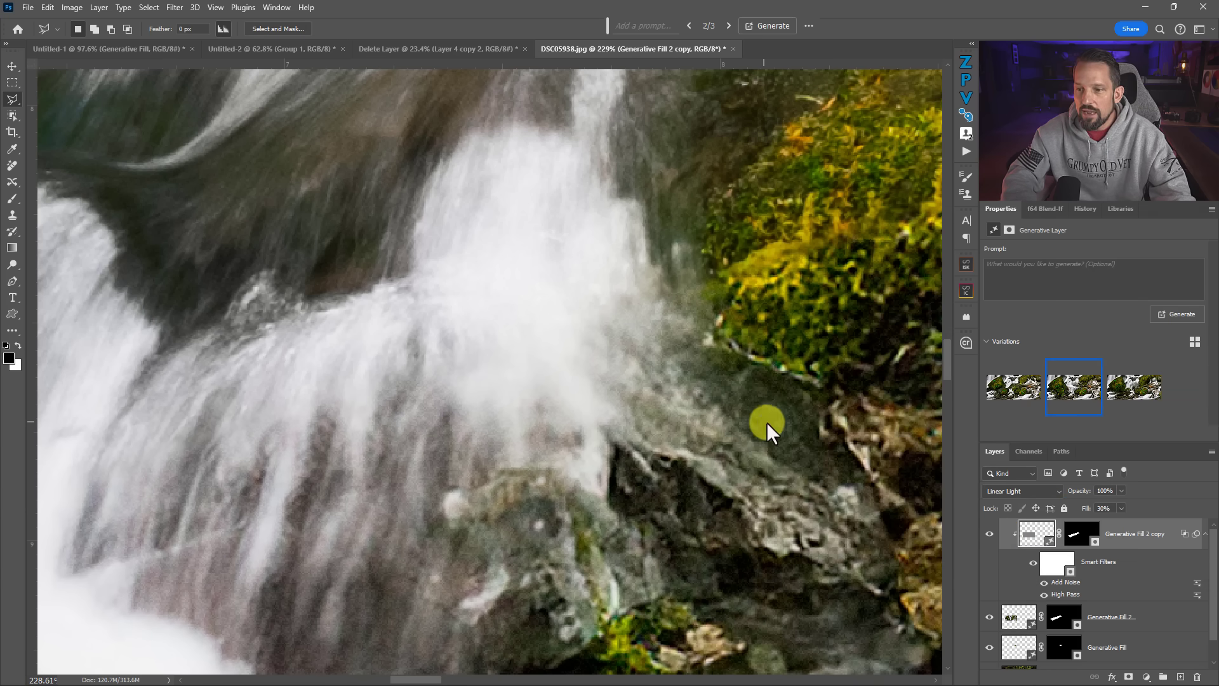
Compare the whole photo with and without the sharpening and the log removal by toggling the copy and the Generative Fill 2 layer.
key(ctrl+0)
drag(336, 409, 508, 343)
click(989, 535)
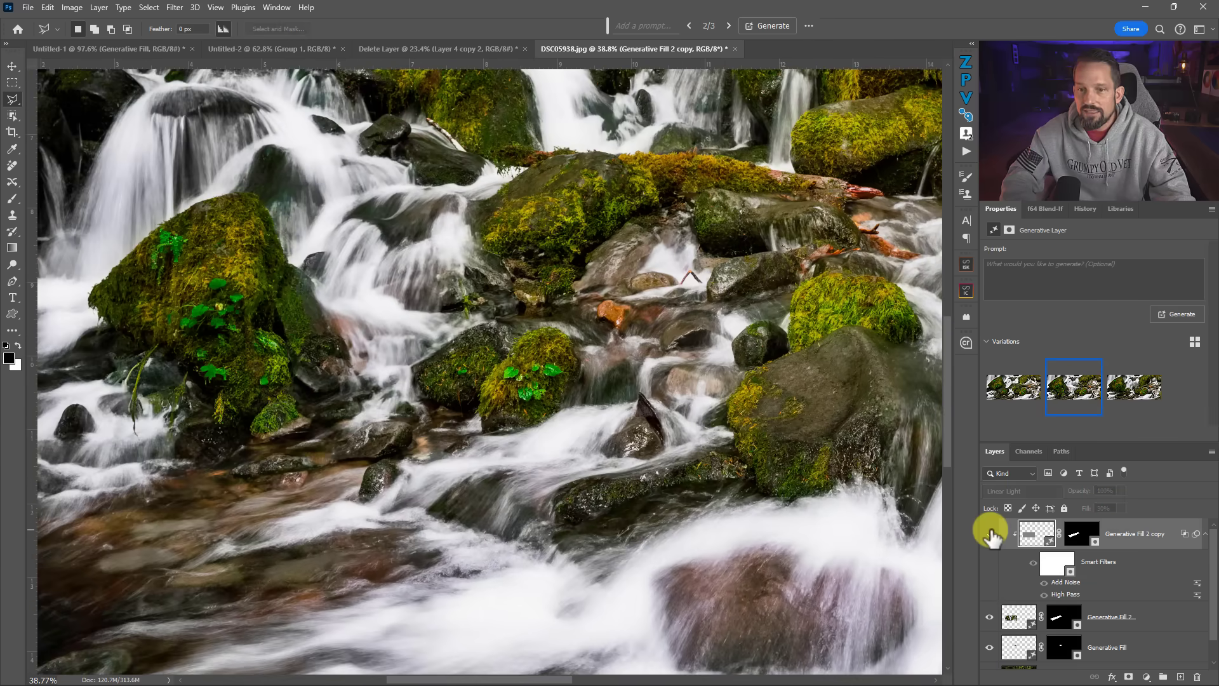
click(989, 535)
click(989, 617)
click(989, 616)
click(989, 534)
click(989, 534)
click(989, 534)
click(989, 534)
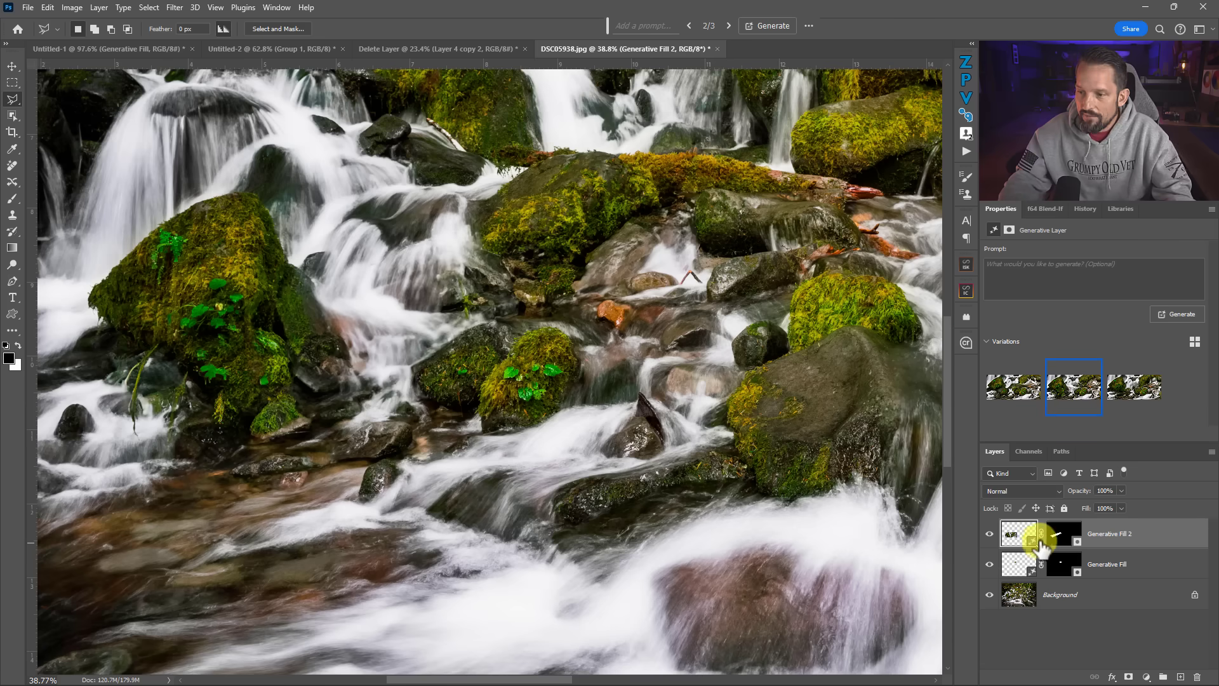
Bring up the recorded actions, collapse the Christmas Card 2023 set and examine the Gen Fill Fix action's steps.
click(966, 151)
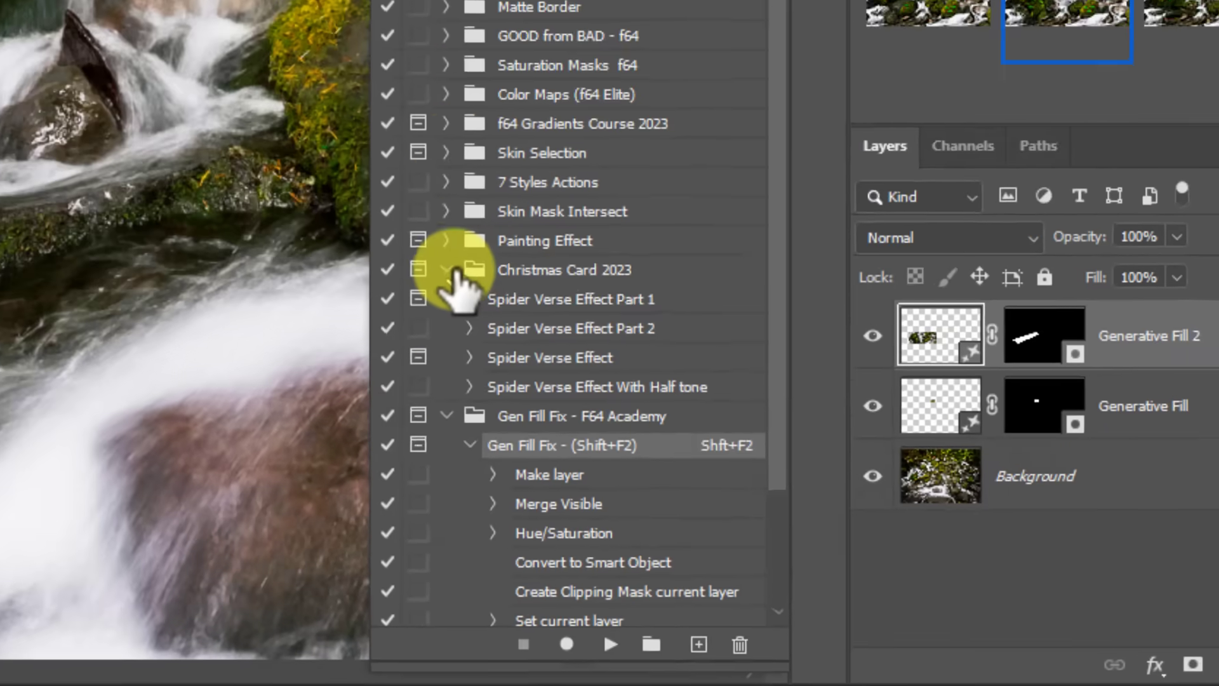
click(451, 270)
scroll(483, 323, down, 1)
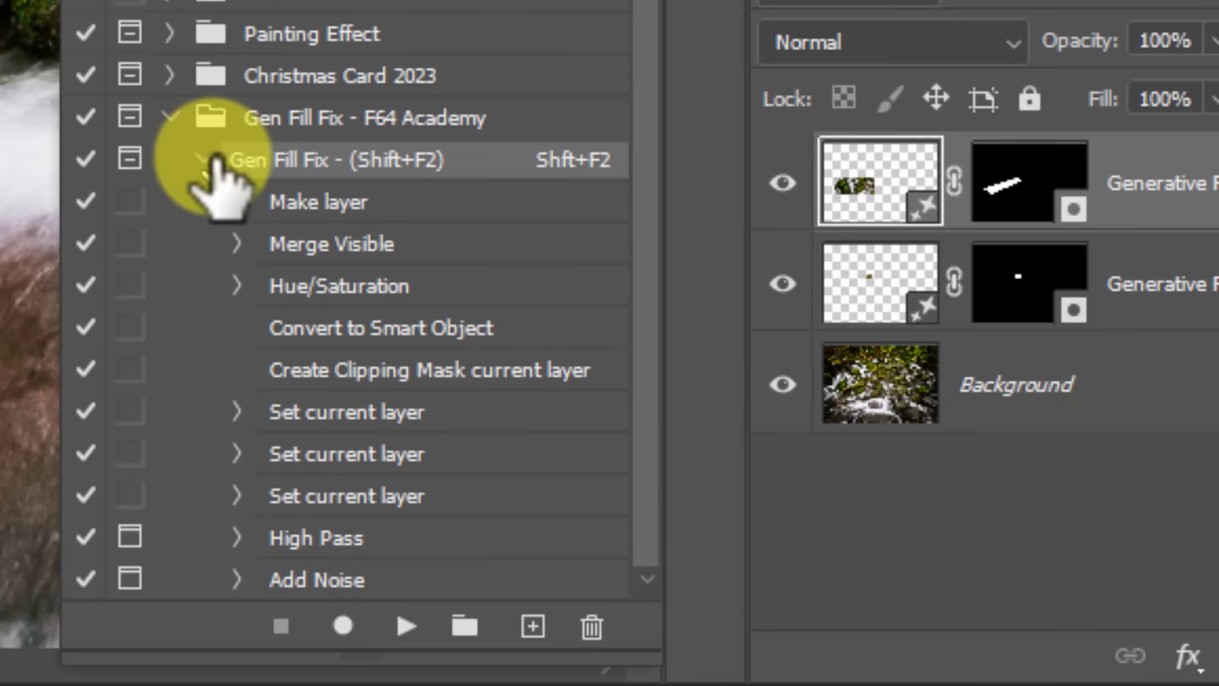
Run the Gen Fill Fix action on the Generative Fill 2 layer with a 3.5-pixel High Pass and 10.59% uniform monochromatic noise.
click(215, 164)
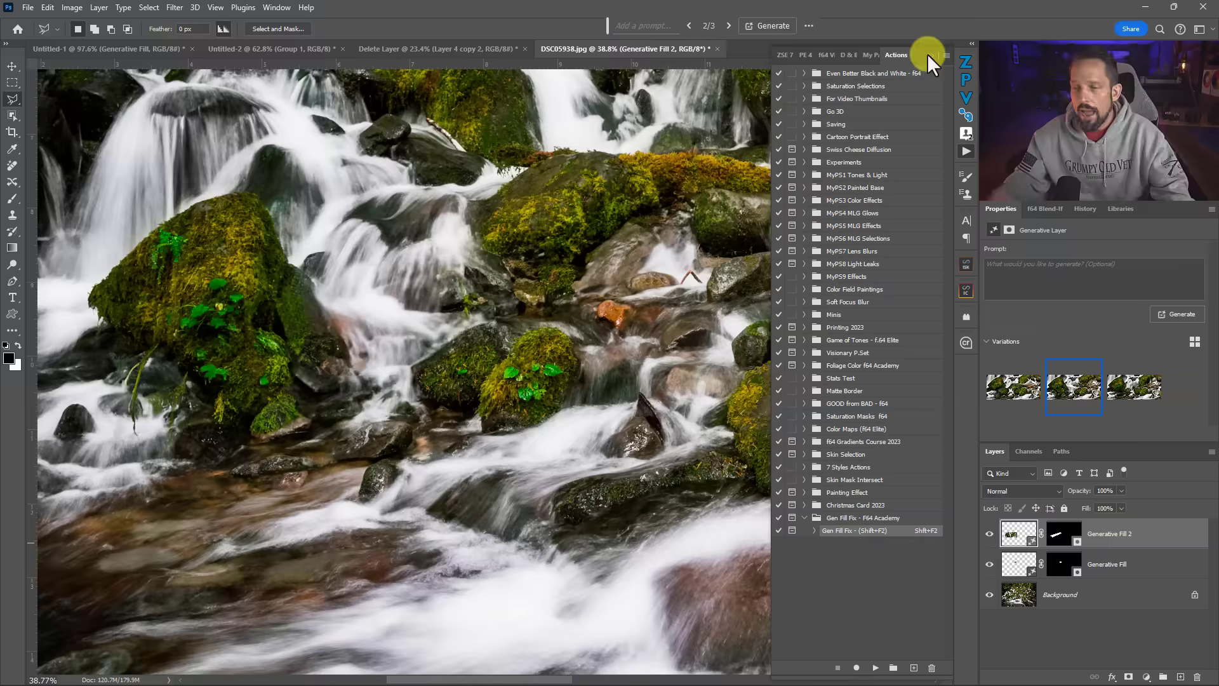
click(927, 54)
key(shift+F2)
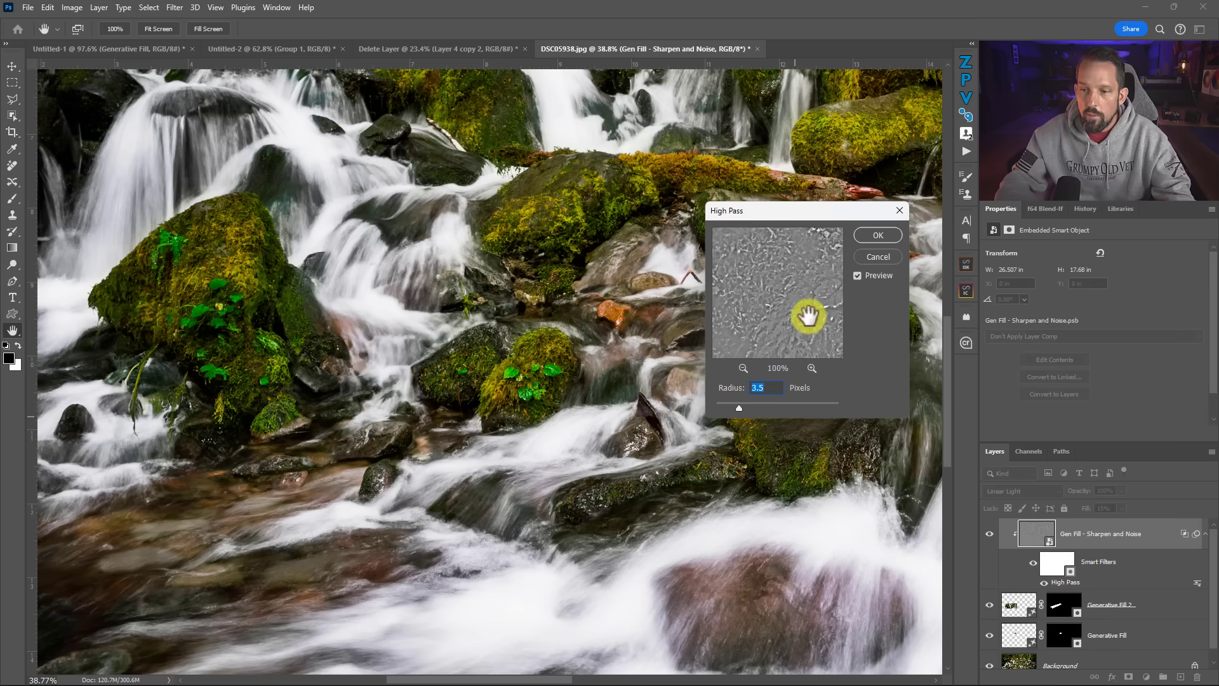
key(Return)
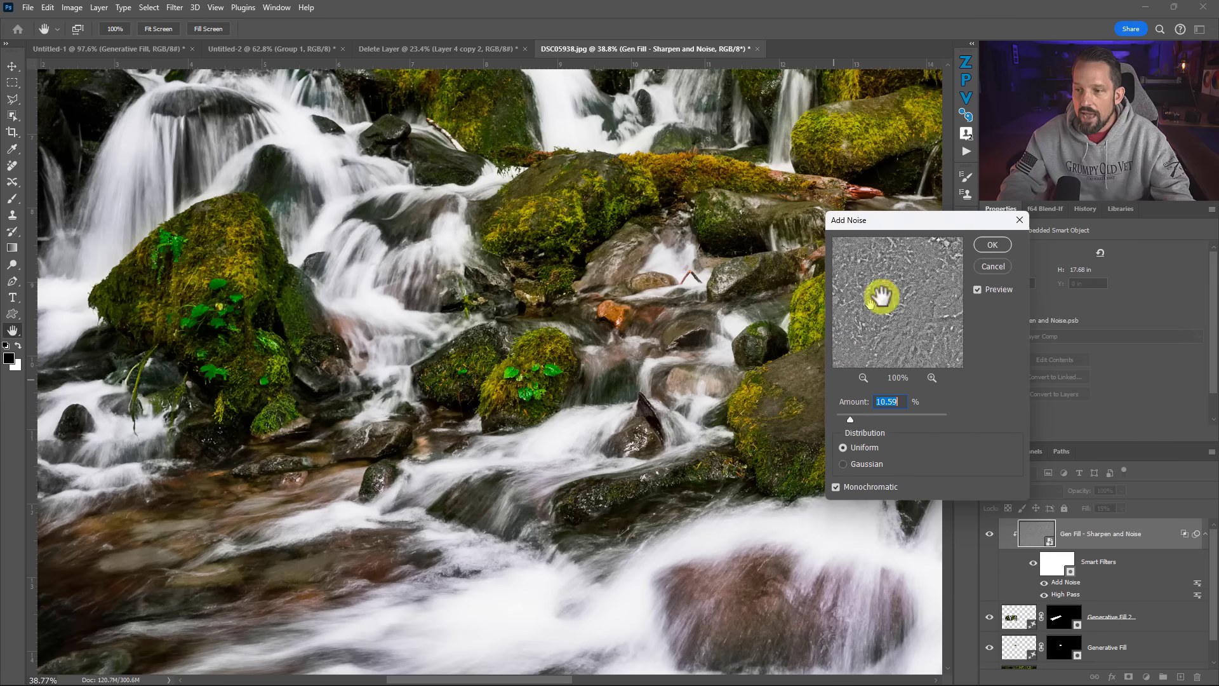
click(988, 245)
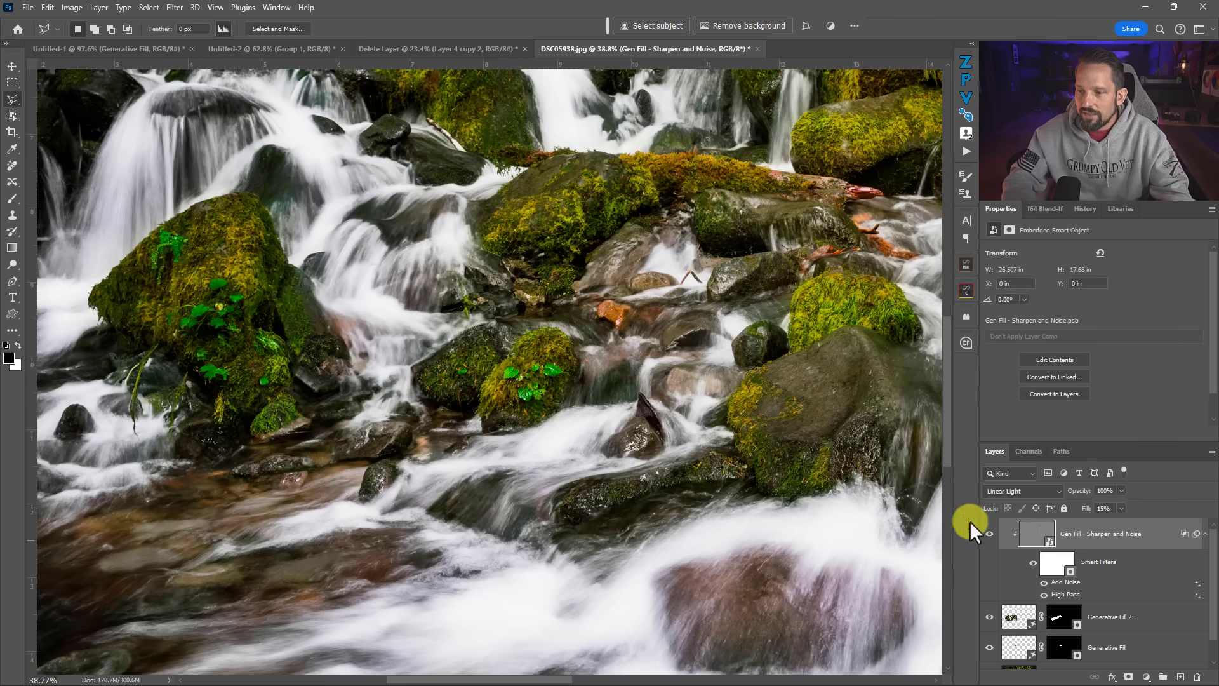
Compare the photo with and without Generative Fill 2, and the waterfall up close with and without the Gen Fill - Sharpen and Noise layer.
click(989, 616)
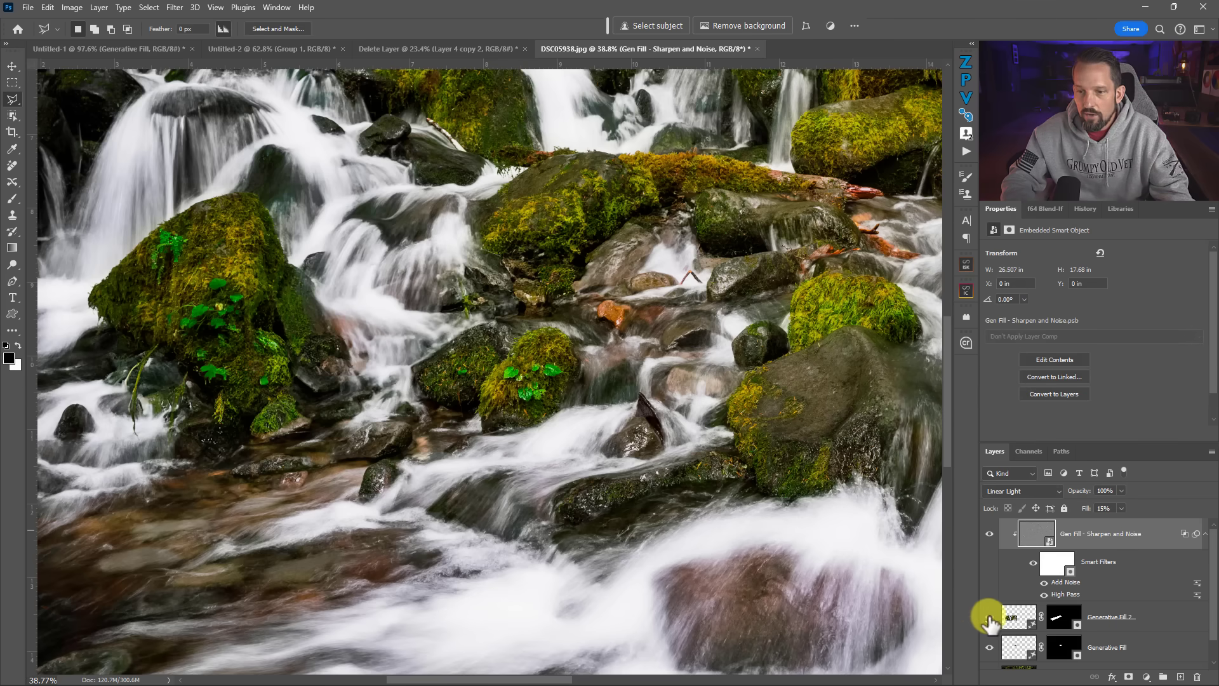
click(989, 616)
drag(352, 298, 414, 320)
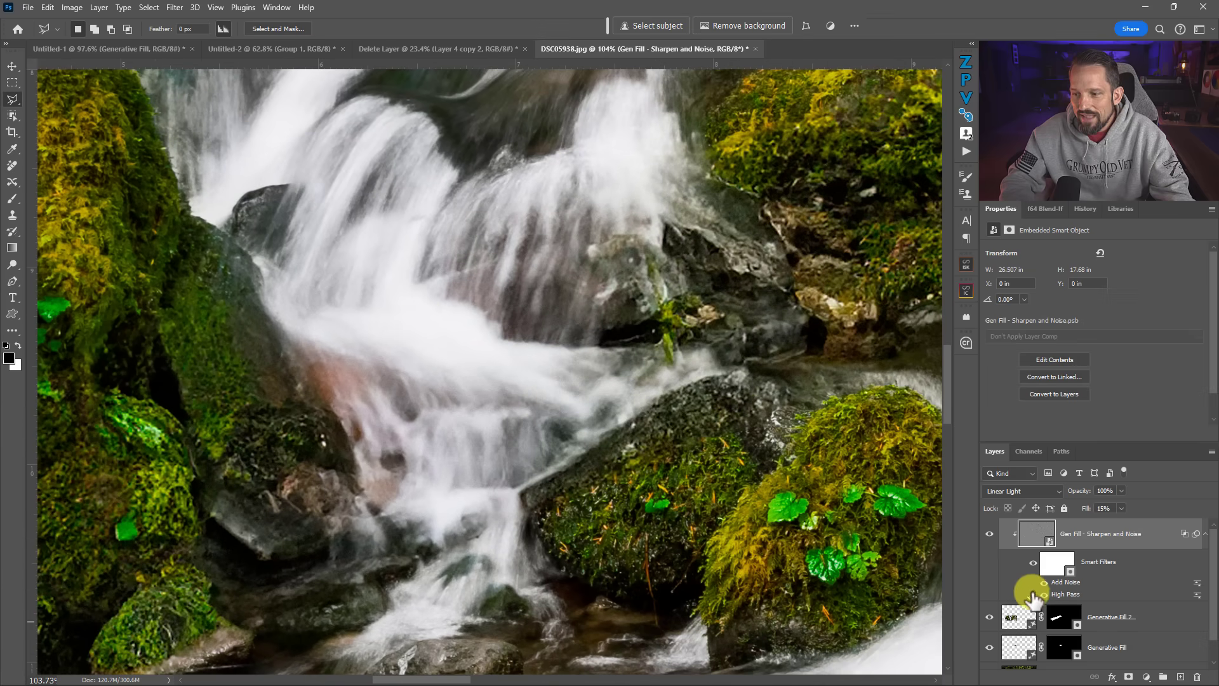
click(990, 536)
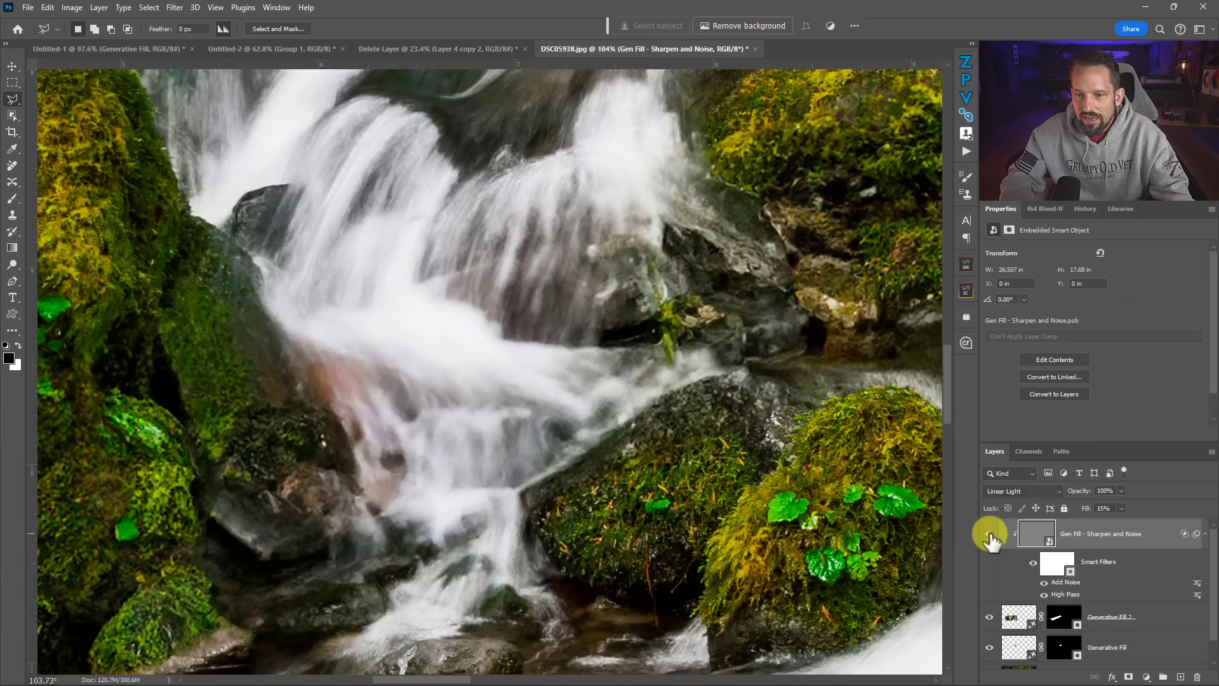
click(989, 534)
Set the Add Noise smart filter on Gen Fill - Sharpen and Noise to 23.47% and review the layer's Blend If settings.
click(1069, 575)
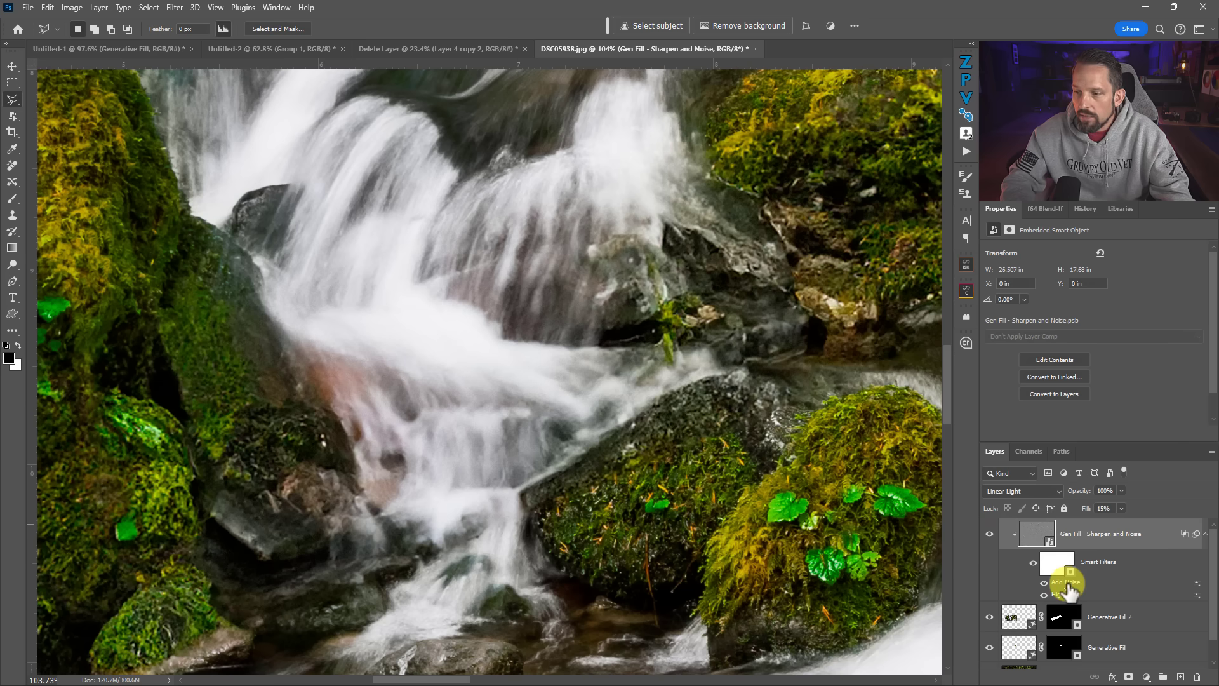
double_click(1066, 583)
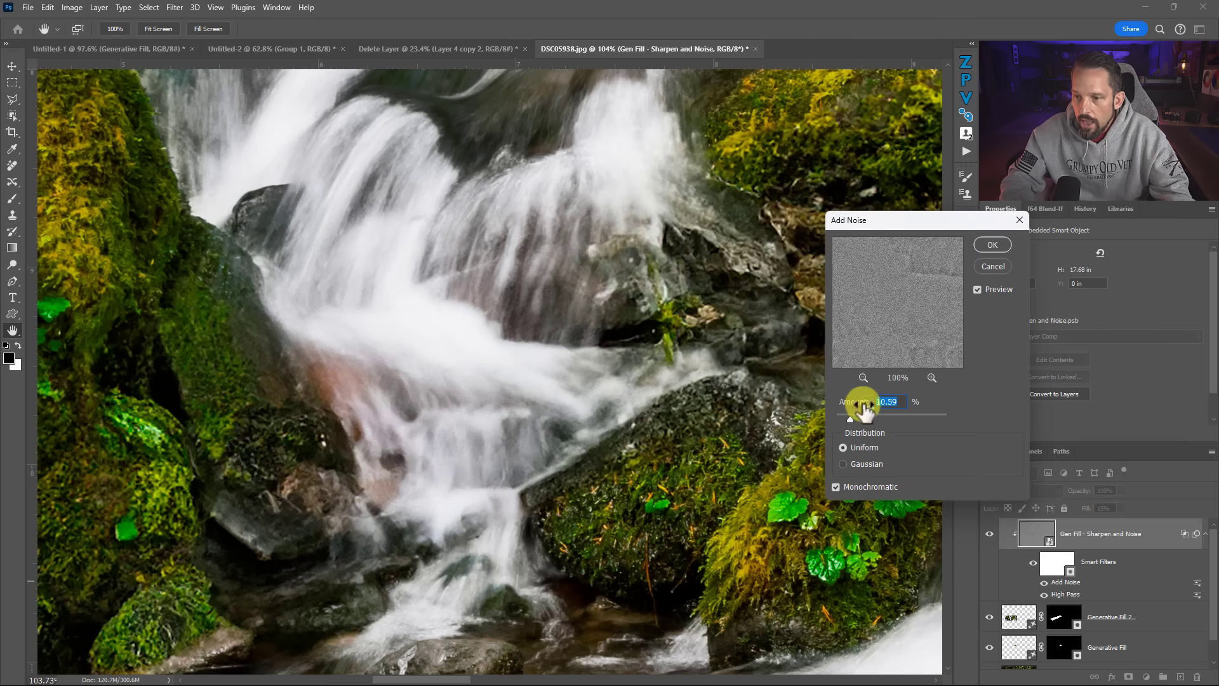
drag(850, 419, 859, 417)
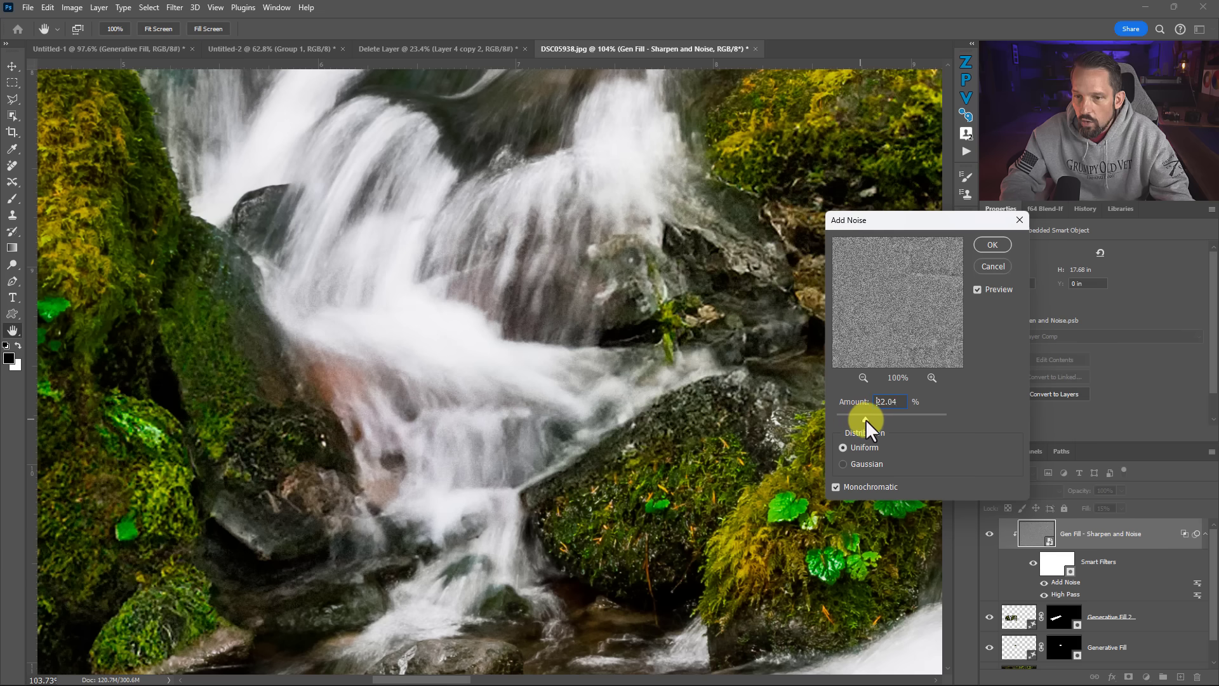
click(989, 246)
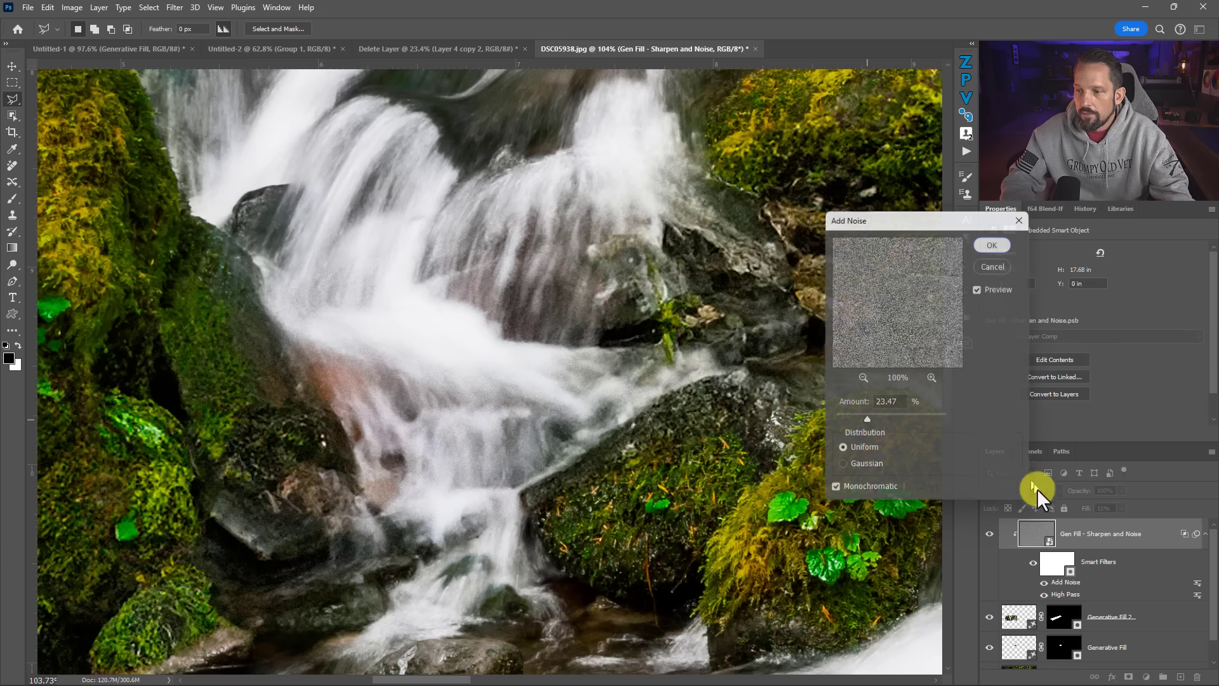
double_click(1167, 541)
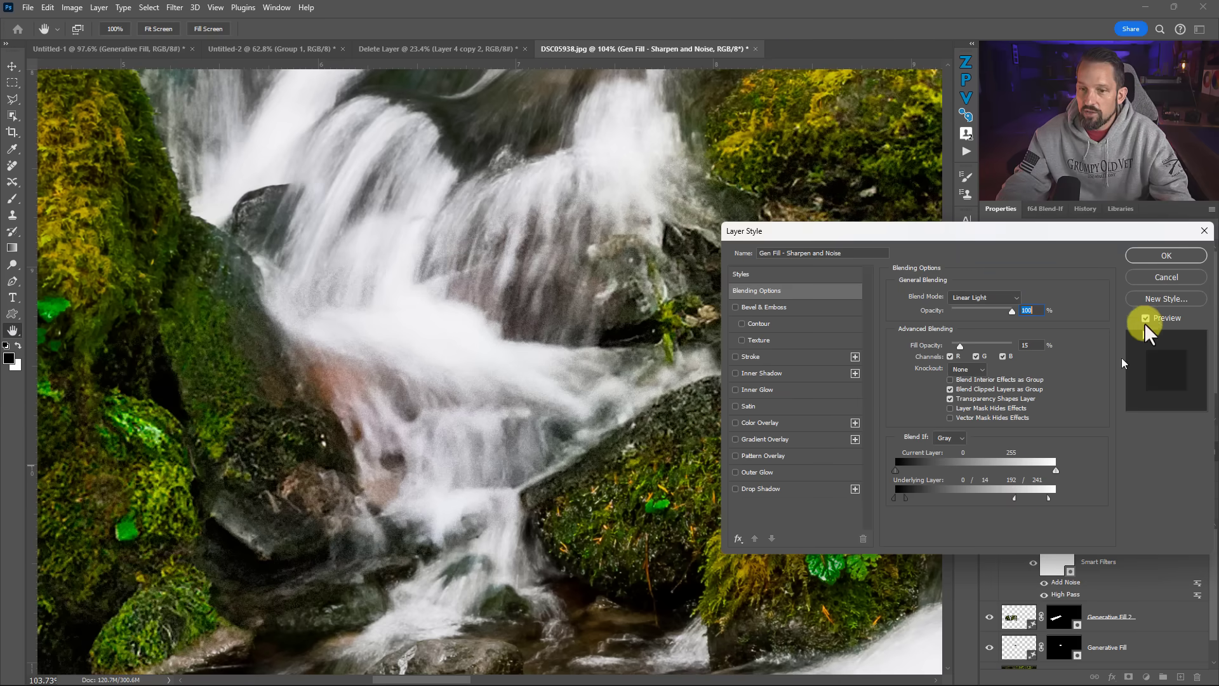
click(1149, 254)
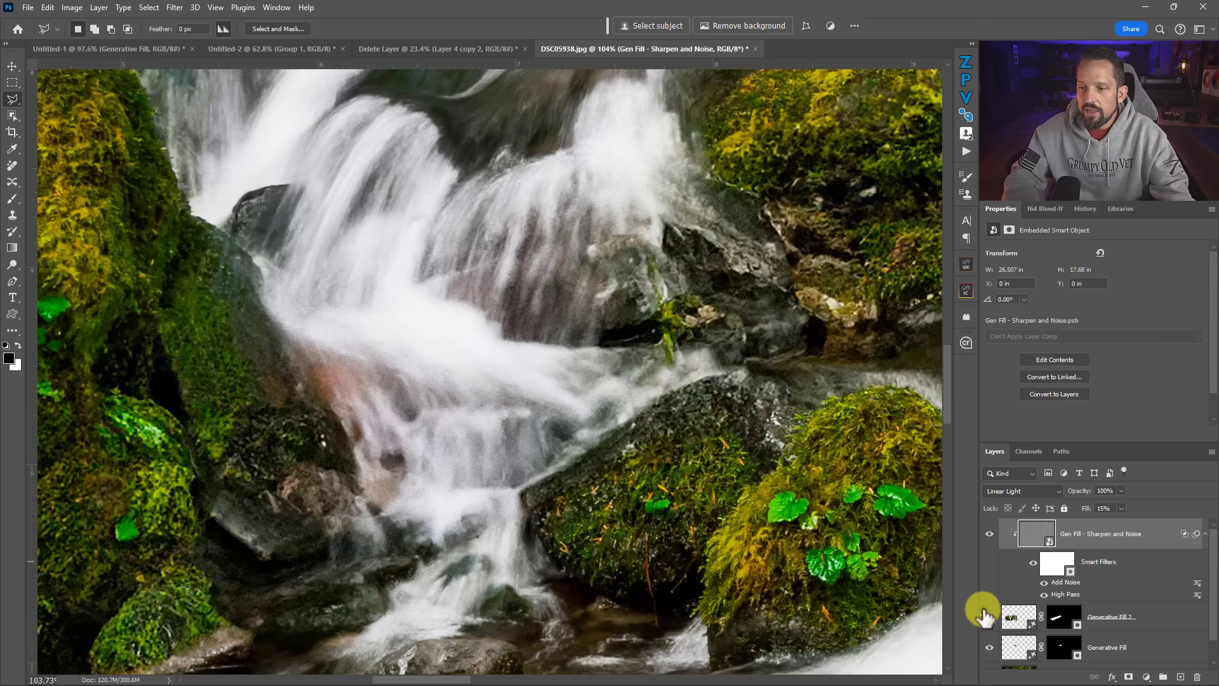